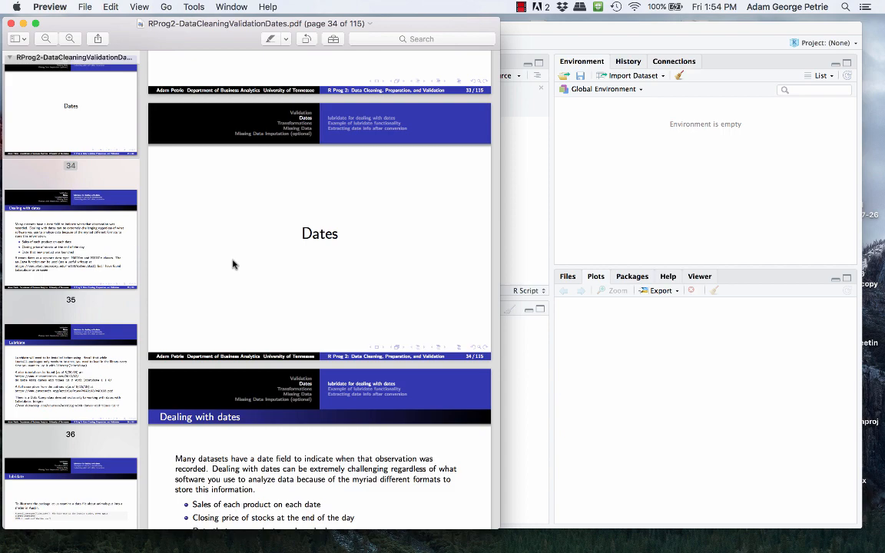
{"action": "scroll", "coordinate": [234, 265], "scroll_direction": "down", "scroll_amount": 3}
{"action": "scroll", "coordinate": [234, 265], "scroll_direction": "down", "scroll_amount": 3}
{"action": "scroll", "coordinate": [234, 265], "scroll_direction": "down", "scroll_amount": 3}
{"action": "scroll", "coordinate": [235, 265], "scroll_direction": "down", "scroll_amount": 2}
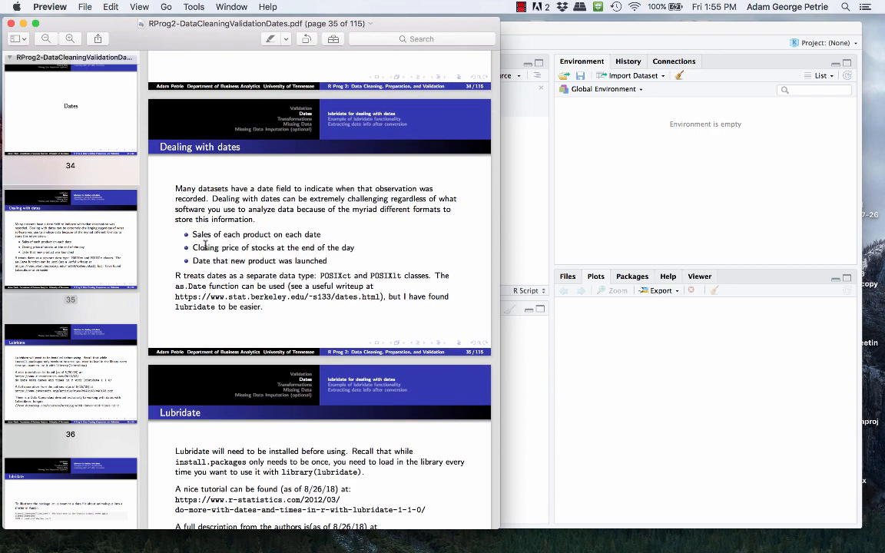
- Highlight the 'Closing price of stocks' and 'Date that new product was launched' bullets on the dates slide
{"action": "left_click_drag", "start_coordinate": [191, 247], "coordinate": [344, 246]}
{"action": "left_click_drag", "start_coordinate": [192, 261], "coordinate": [330, 261]}
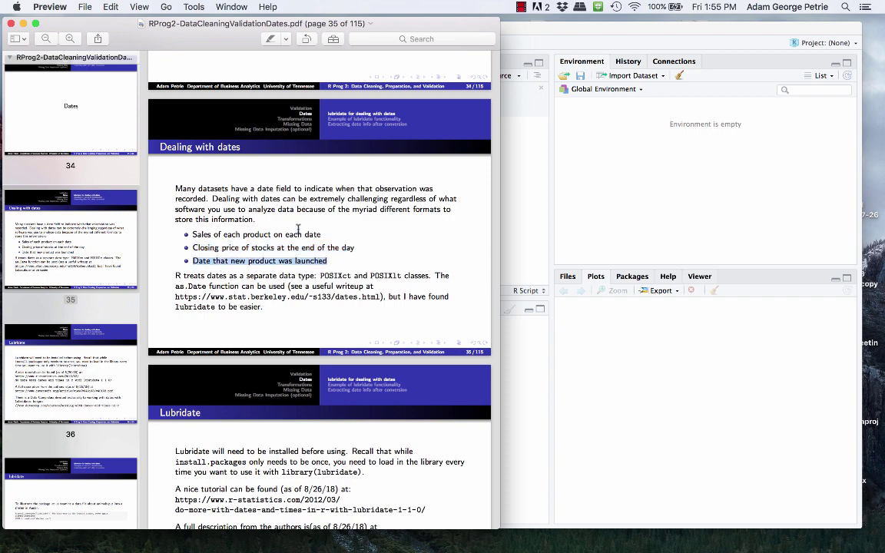
{"action": "scroll", "coordinate": [298, 230], "scroll_direction": "down", "scroll_amount": 6}
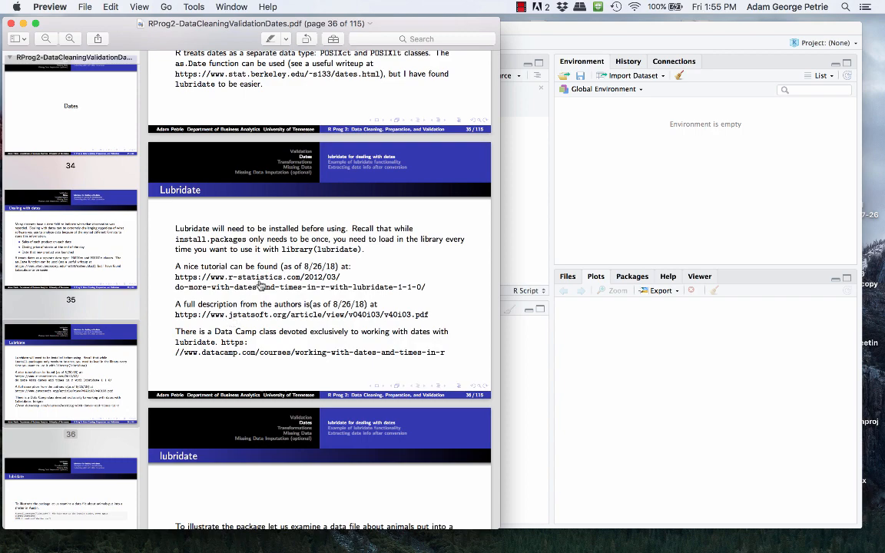
{"action": "scroll", "coordinate": [261, 286], "scroll_direction": "down", "scroll_amount": 8}
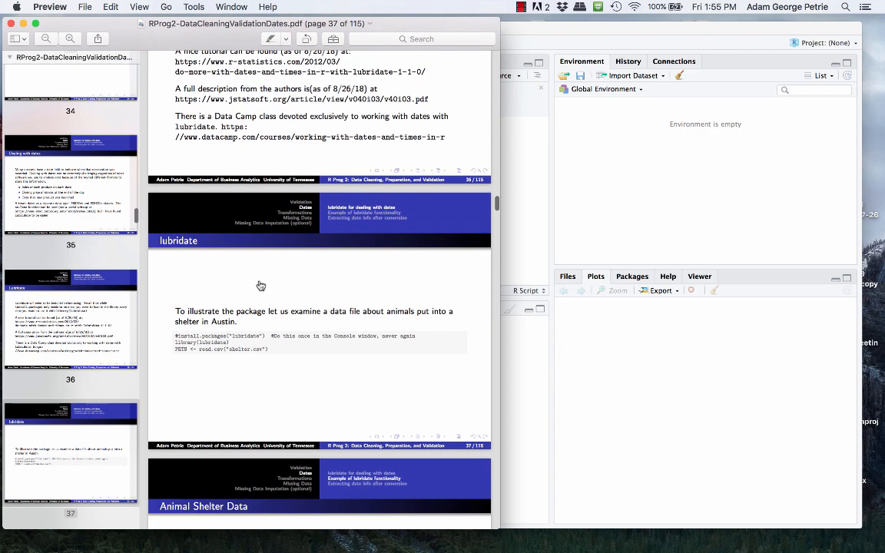
- Load lubridate, read shelter.csv into PETS and expand PETS in the Environment pane
{"action": "left_click", "coordinate": [602, 359]}
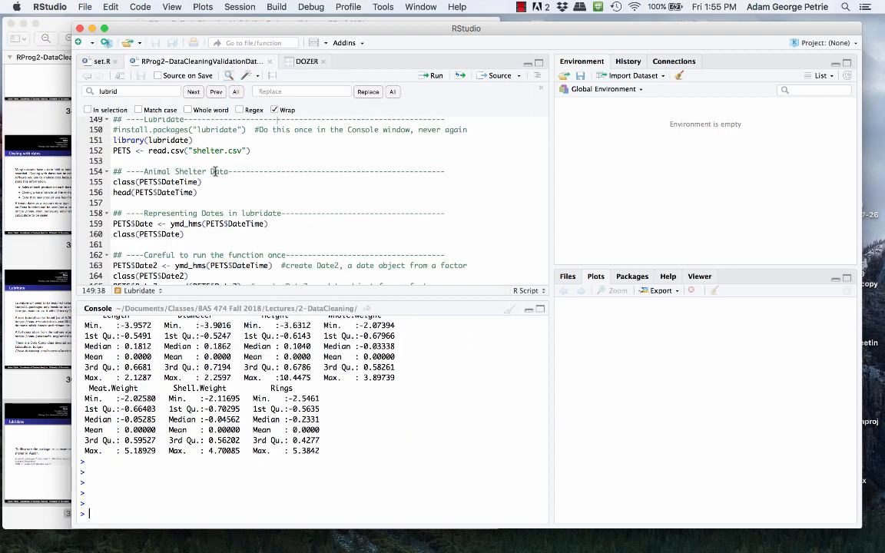
{"action": "key", "text": "super+Return"}
{"action": "key", "text": "super+Return"}
{"action": "key", "text": "super+Return"}
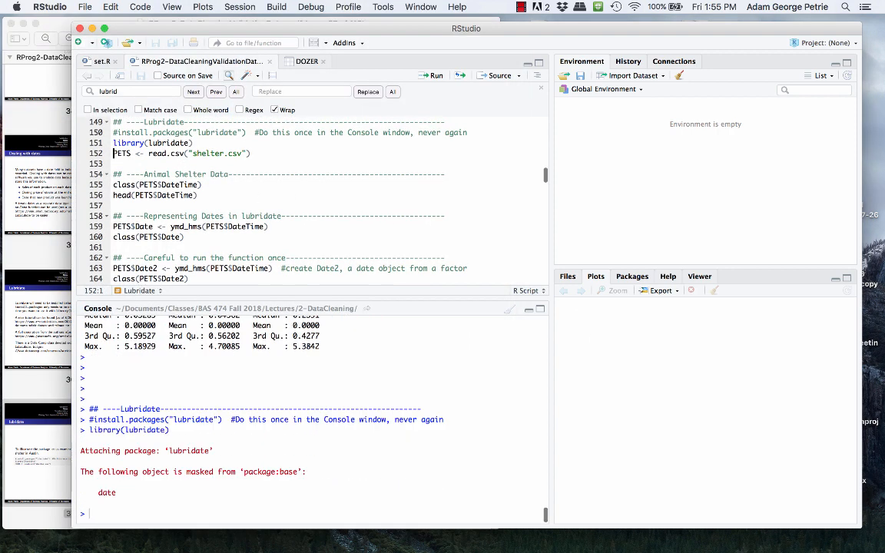
{"action": "left_click", "coordinate": [221, 153]}
{"action": "key", "text": "super+Return"}
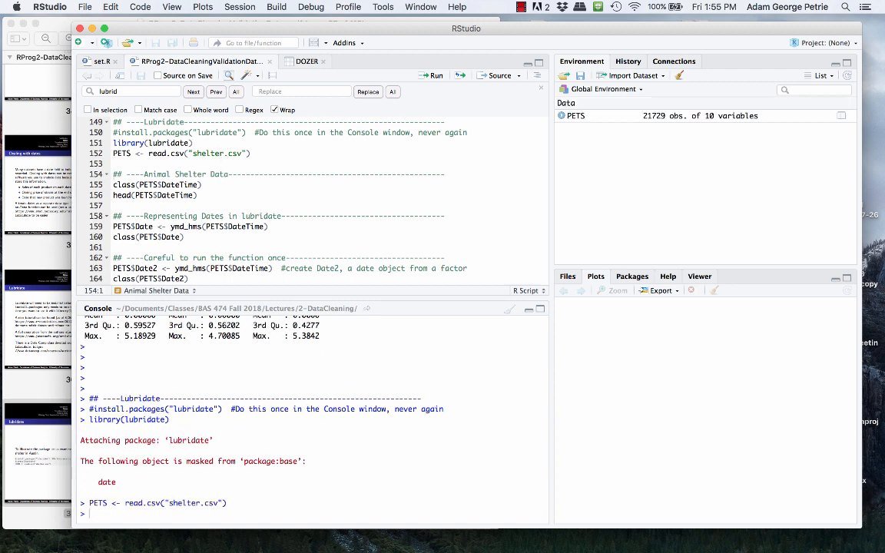
{"action": "left_click", "coordinate": [561, 116]}
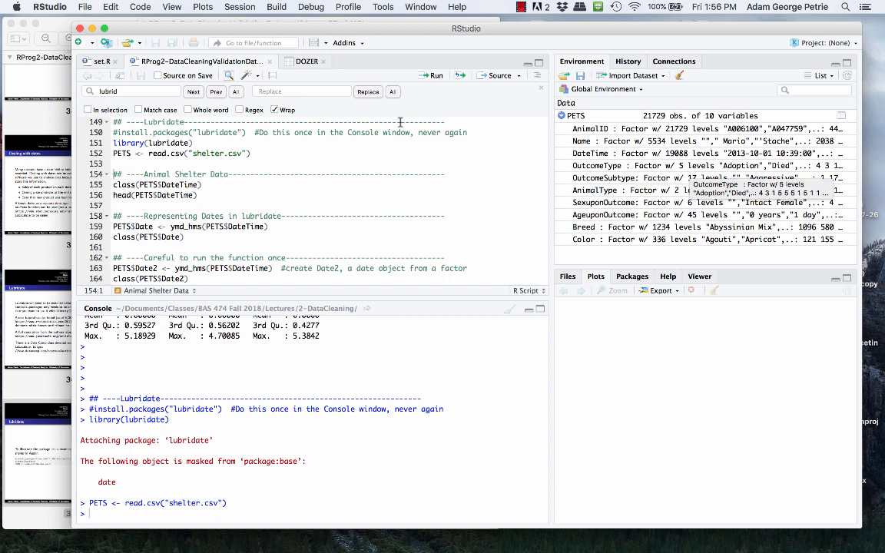
- Print head(PETS$DateTime), showing the first few factor date-time values
{"action": "double_click", "coordinate": [169, 142]}
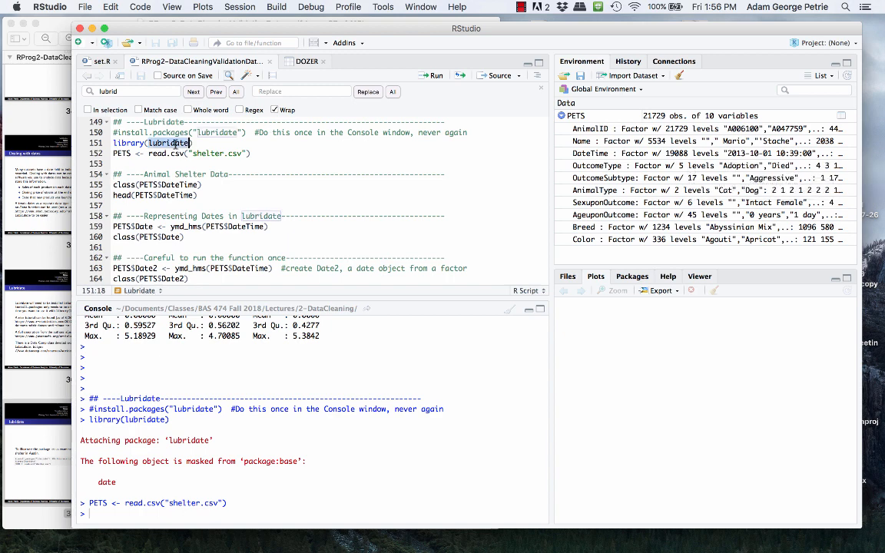
{"action": "left_click", "coordinate": [155, 195]}
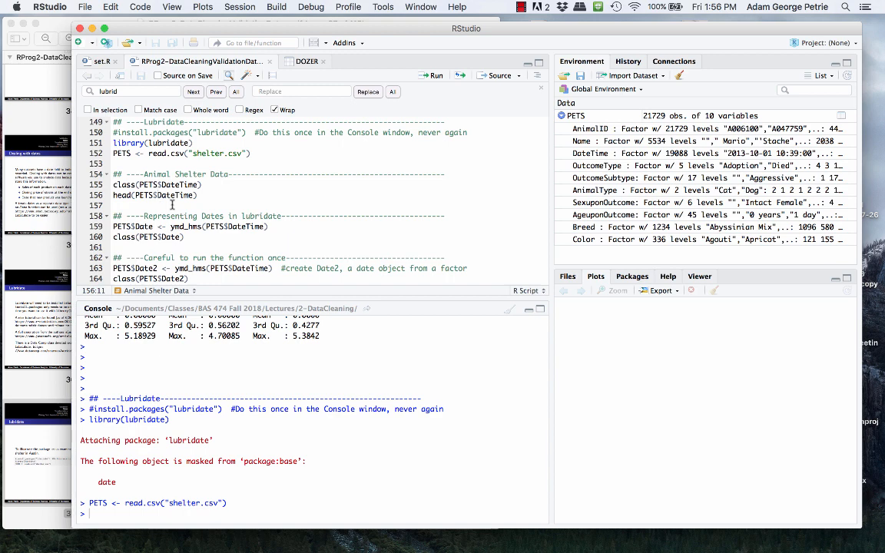
{"action": "key", "text": "super+Return"}
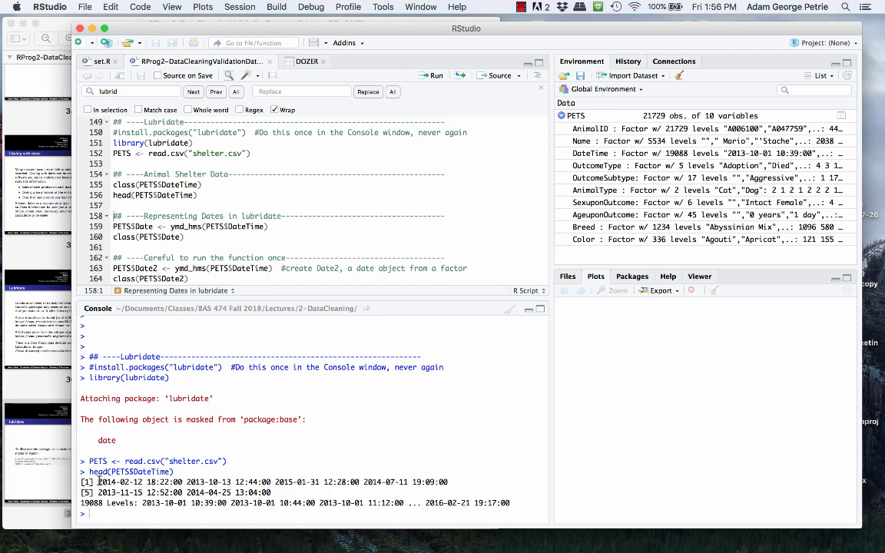
{"action": "left_click_drag", "start_coordinate": [99, 481], "coordinate": [179, 482]}
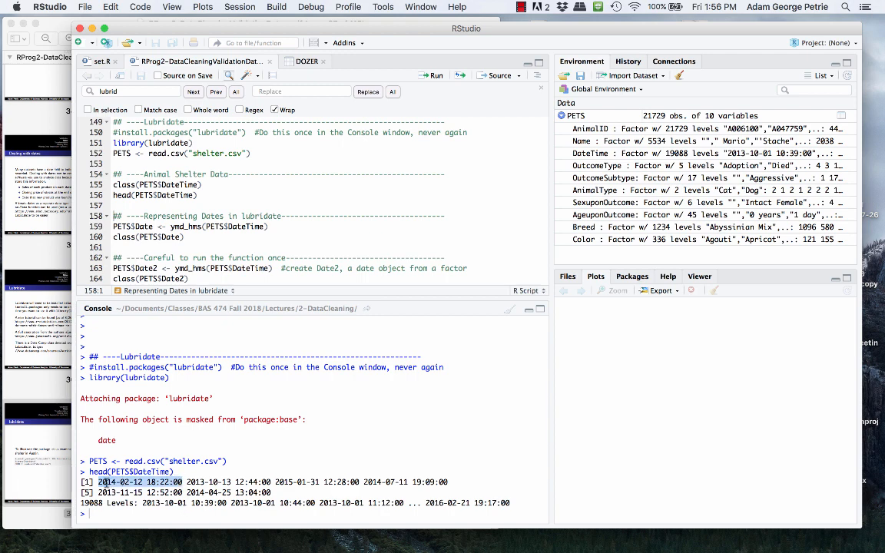
{"action": "left_click", "coordinate": [105, 482]}
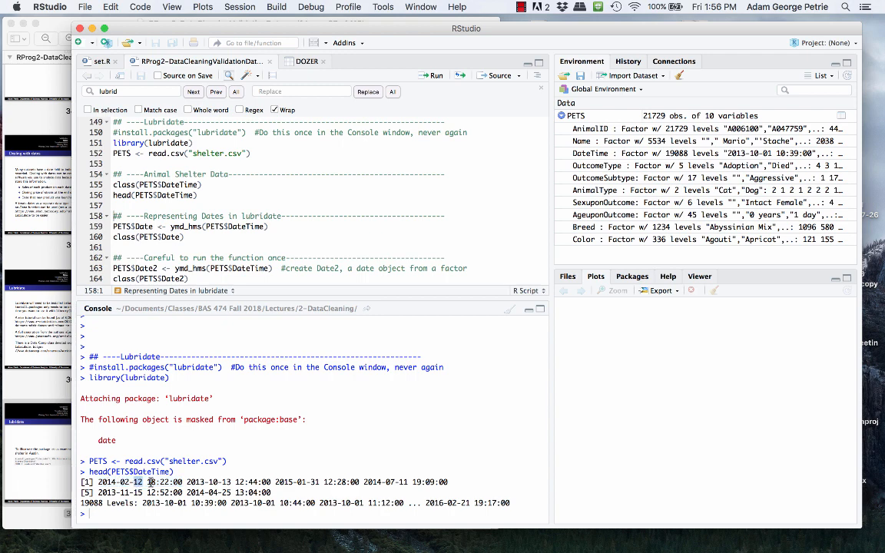
{"action": "left_click_drag", "start_coordinate": [186, 481], "coordinate": [216, 481]}
{"action": "double_click", "coordinate": [214, 481]}
{"action": "double_click", "coordinate": [222, 482]}
{"action": "double_click", "coordinate": [252, 481]}
{"action": "double_click", "coordinate": [262, 482]}
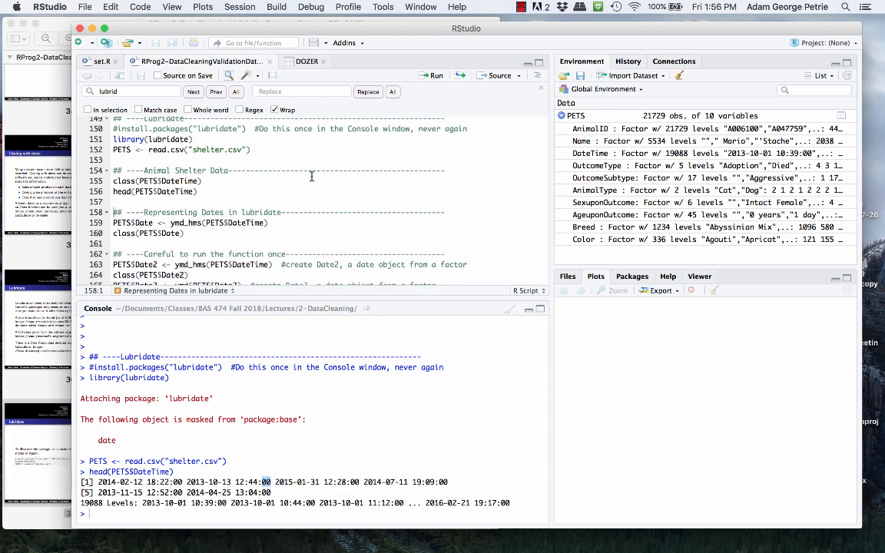
{"action": "scroll", "coordinate": [311, 177], "scroll_direction": "down", "scroll_amount": 3}
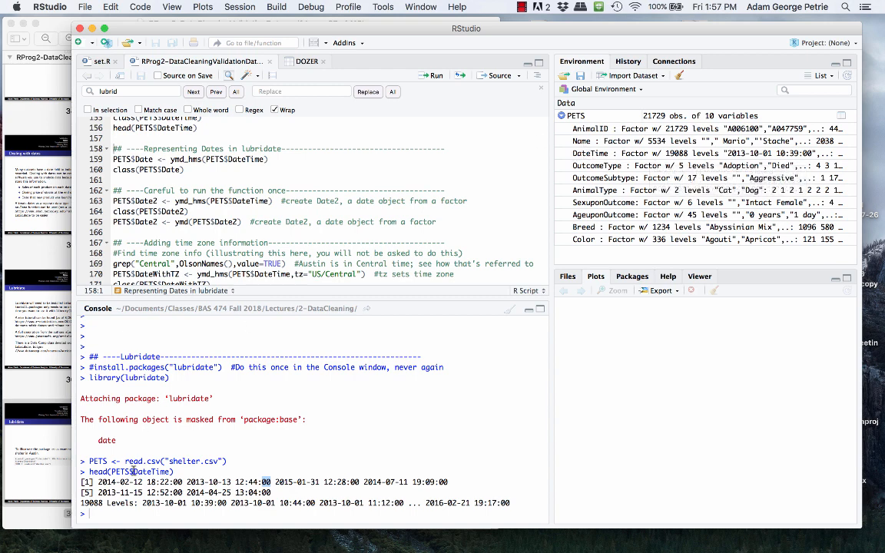
{"action": "left_click_drag", "start_coordinate": [99, 481], "coordinate": [182, 482]}
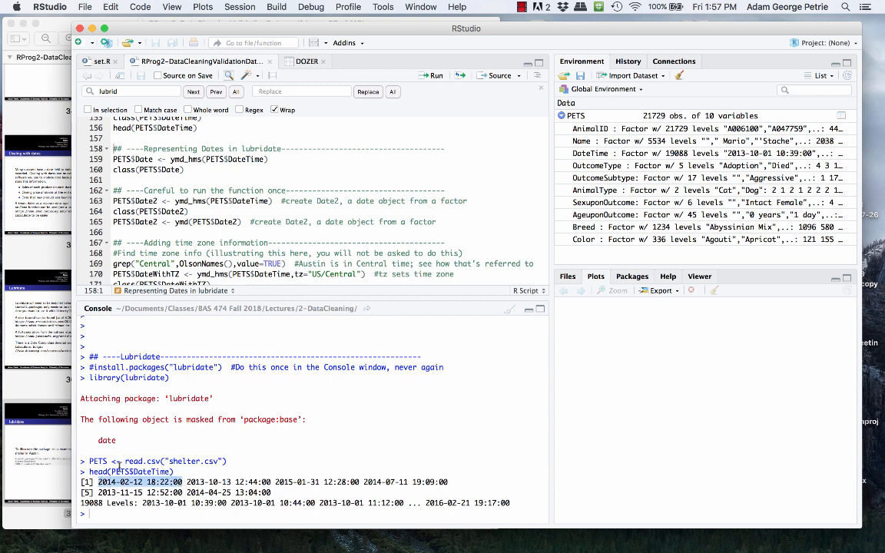
{"action": "left_click", "coordinate": [125, 477]}
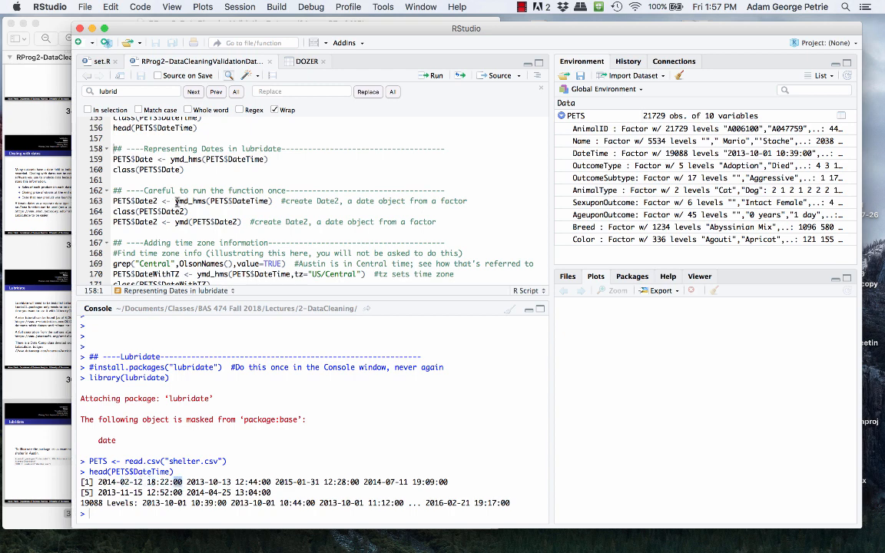
- Create PETS$Date2 with ymd_hms(PETS$DateTime) and confirm its class is POSIXct/POSIXt
{"action": "left_click_drag", "start_coordinate": [176, 201], "coordinate": [207, 202]}
{"action": "left_click", "coordinate": [207, 202]}
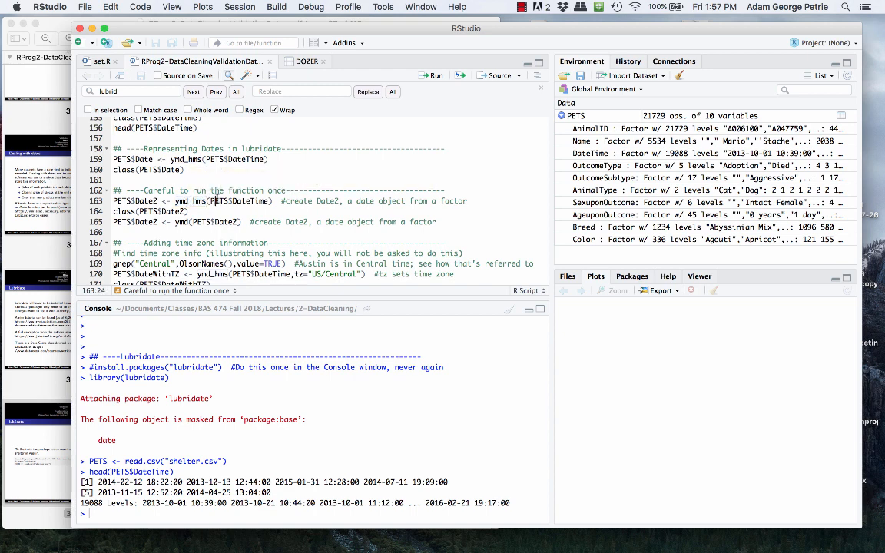
{"action": "double_click", "coordinate": [136, 200]}
{"action": "left_click", "coordinate": [175, 201]}
{"action": "key", "text": "super+Return"}
{"action": "key", "text": "super+Return"}
{"action": "left_click_drag", "start_coordinate": [97, 502], "coordinate": [191, 499]}
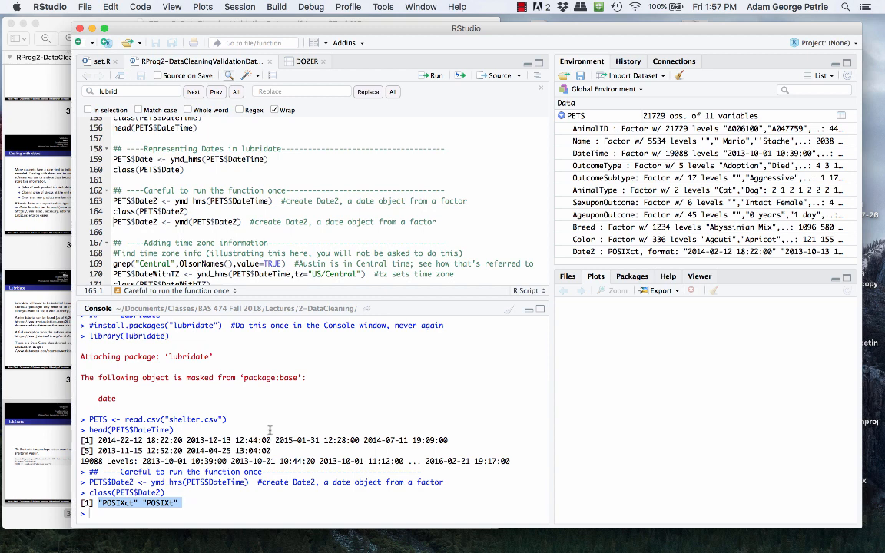
- On the Other formats slide, highlight the 2012-09-24/ymd and ydm_h examples, then return to RStudio
{"action": "left_click", "coordinate": [53, 31]}
{"action": "scroll", "coordinate": [264, 300], "scroll_direction": "down", "scroll_amount": 2}
{"action": "scroll", "coordinate": [263, 299], "scroll_direction": "down", "scroll_amount": 10}
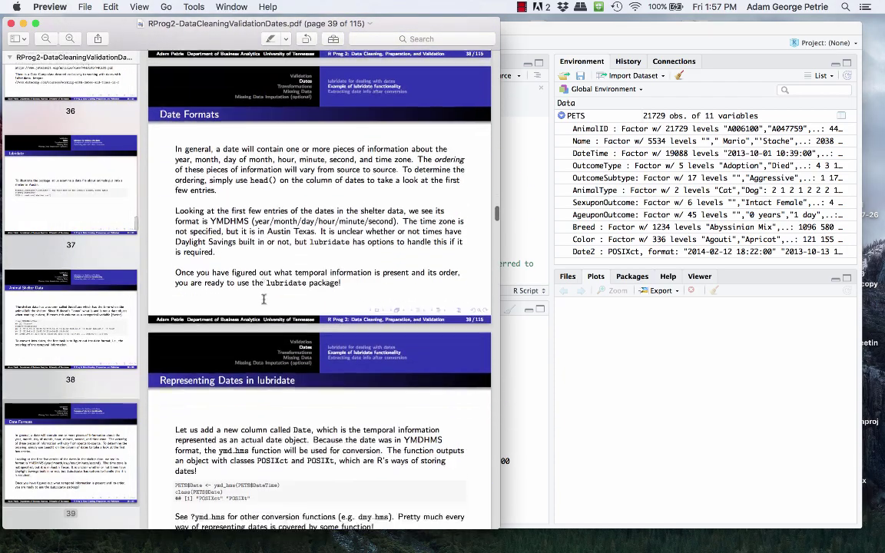
{"action": "scroll", "coordinate": [264, 299], "scroll_direction": "down", "scroll_amount": 10}
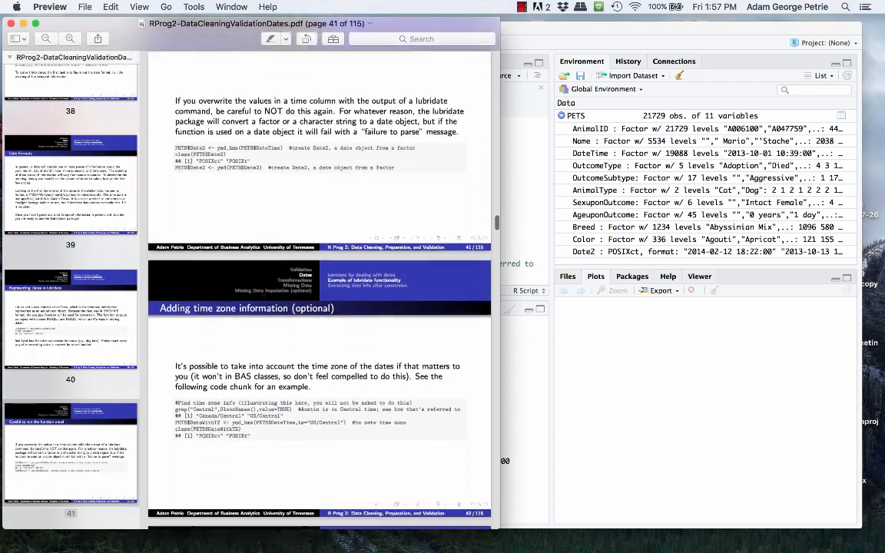
{"action": "scroll", "coordinate": [264, 300], "scroll_direction": "down", "scroll_amount": 10}
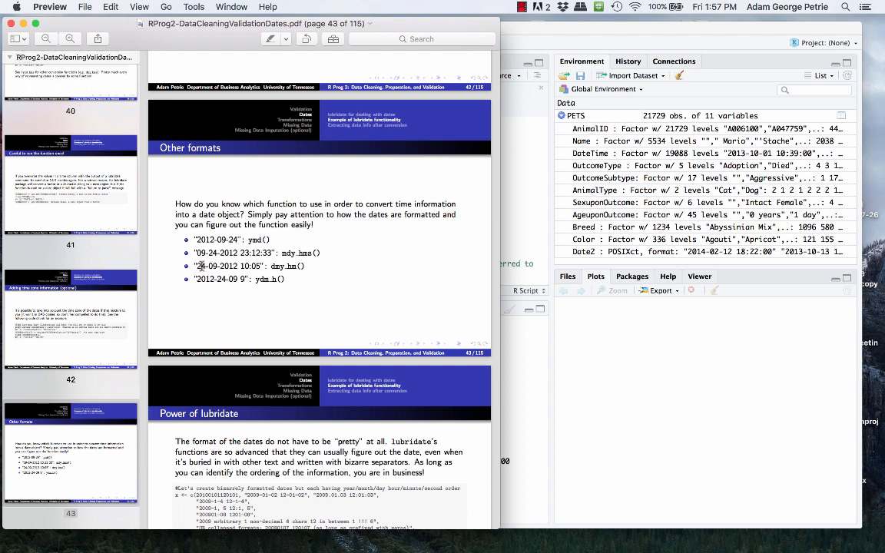
{"action": "left_click_drag", "start_coordinate": [201, 278], "coordinate": [243, 278]}
{"action": "left_click_drag", "start_coordinate": [256, 279], "coordinate": [275, 279]}
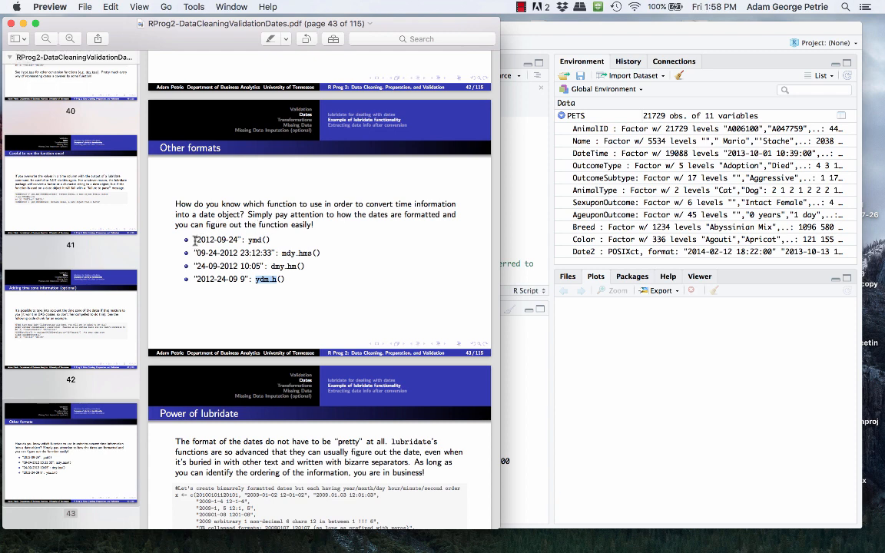
{"action": "left_click_drag", "start_coordinate": [197, 239], "coordinate": [237, 240]}
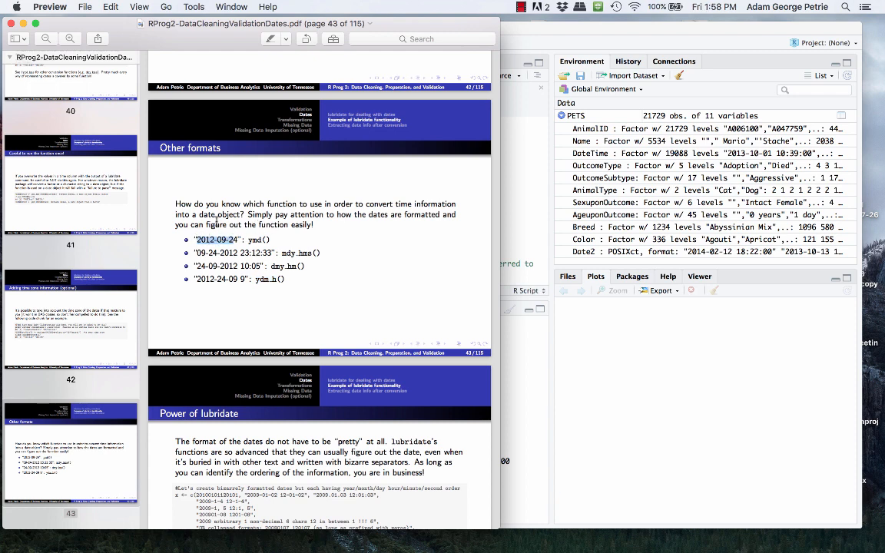
{"action": "double_click", "coordinate": [254, 240]}
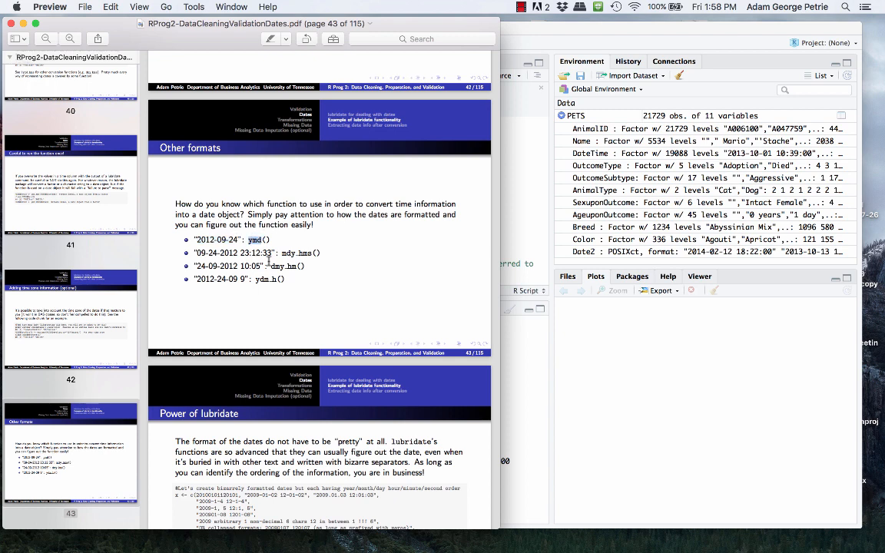
{"action": "scroll", "coordinate": [269, 261], "scroll_direction": "up", "scroll_amount": 3}
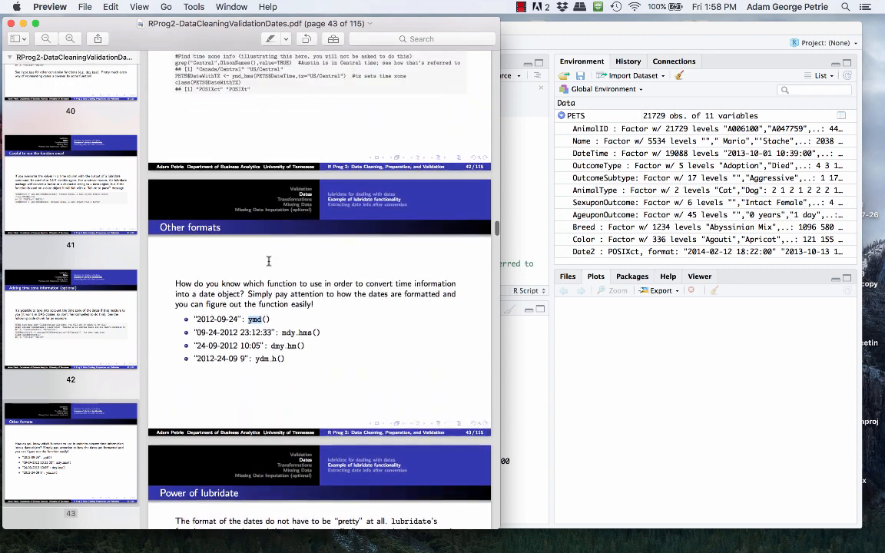
{"action": "left_click", "coordinate": [590, 322]}
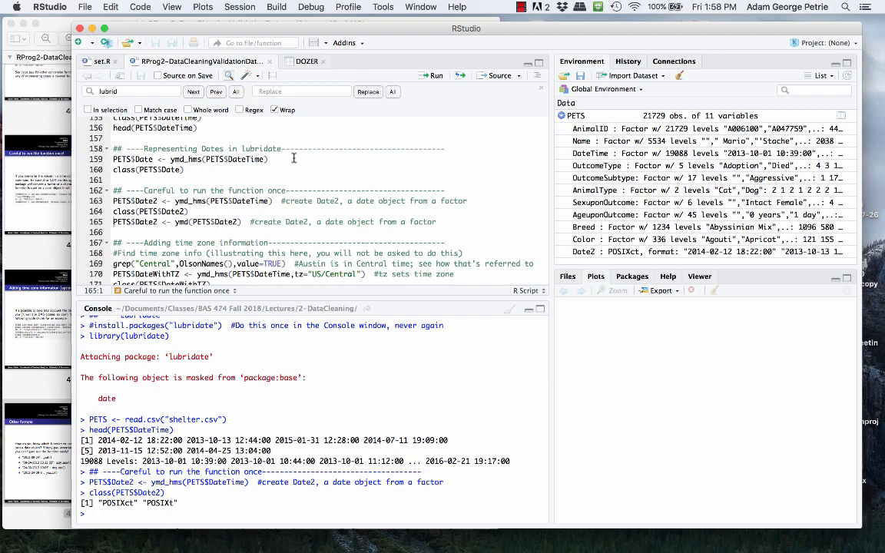
- On the Extracting date information slide, emphasise hour, minute, day, wday and label=TRUE, then switch to RStudio
{"action": "left_click", "coordinate": [62, 35]}
{"action": "scroll", "coordinate": [256, 278], "scroll_direction": "down", "scroll_amount": 5}
{"action": "scroll", "coordinate": [255, 282], "scroll_direction": "down", "scroll_amount": 5}
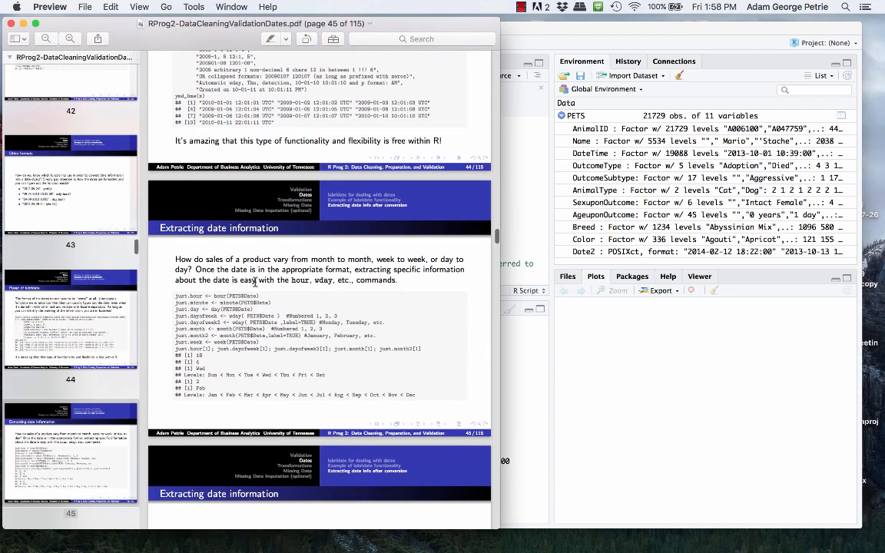
{"action": "scroll", "coordinate": [256, 283], "scroll_direction": "down", "scroll_amount": 3}
{"action": "scroll", "coordinate": [256, 282], "scroll_direction": "down", "scroll_amount": 1}
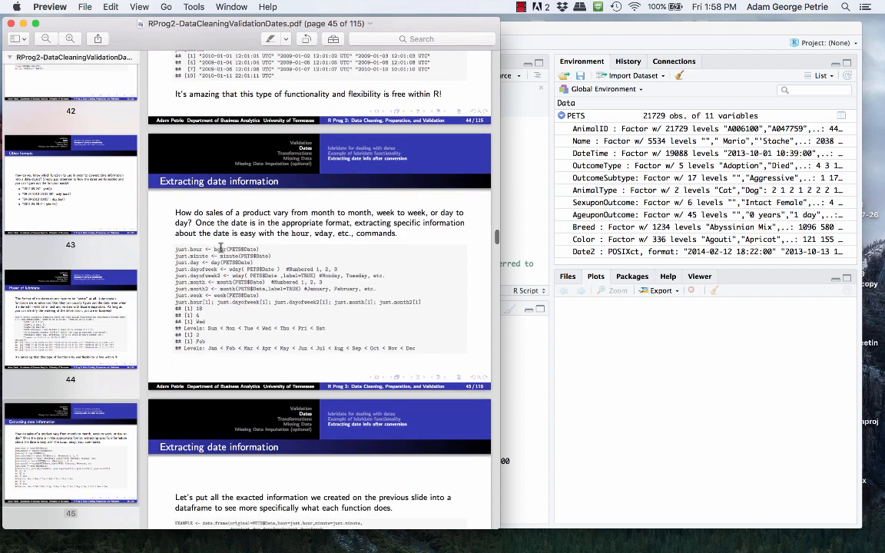
{"action": "double_click", "coordinate": [219, 249]}
{"action": "double_click", "coordinate": [228, 255]}
{"action": "double_click", "coordinate": [215, 262]}
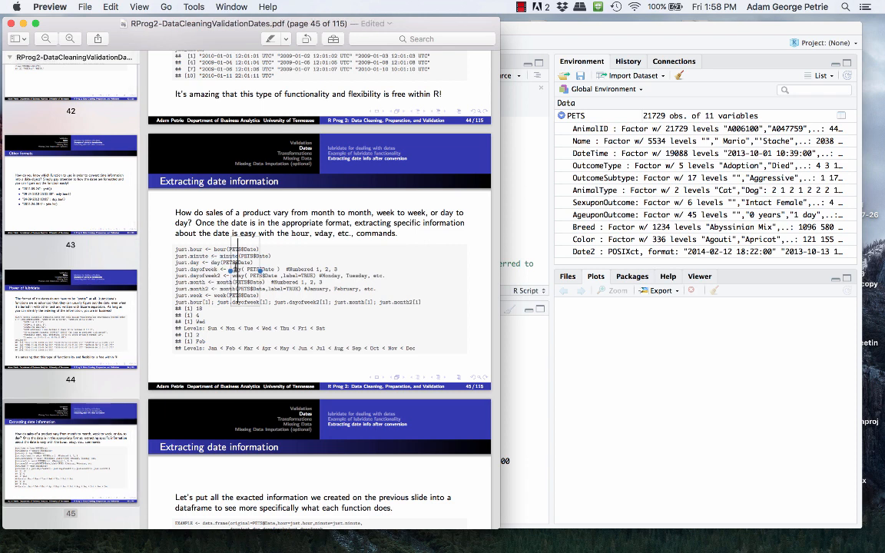
{"action": "double_click", "coordinate": [234, 268]}
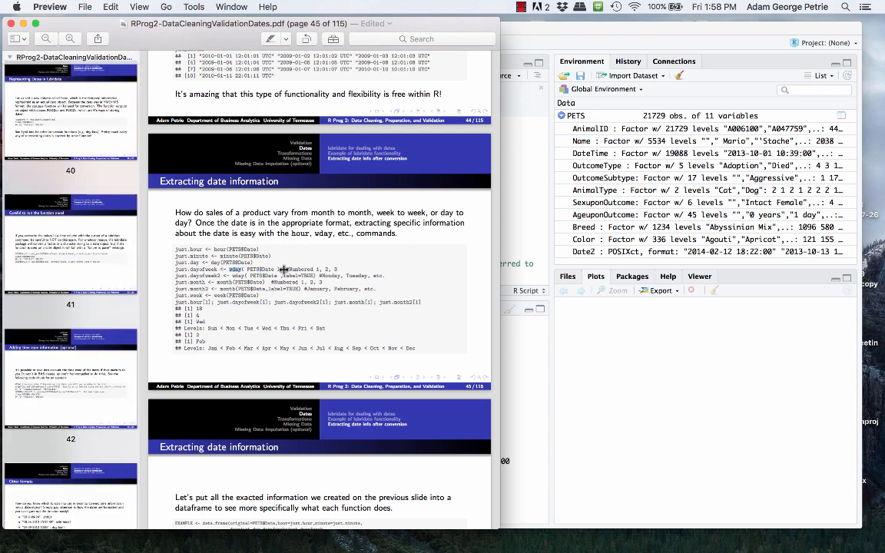
{"action": "double_click", "coordinate": [295, 275]}
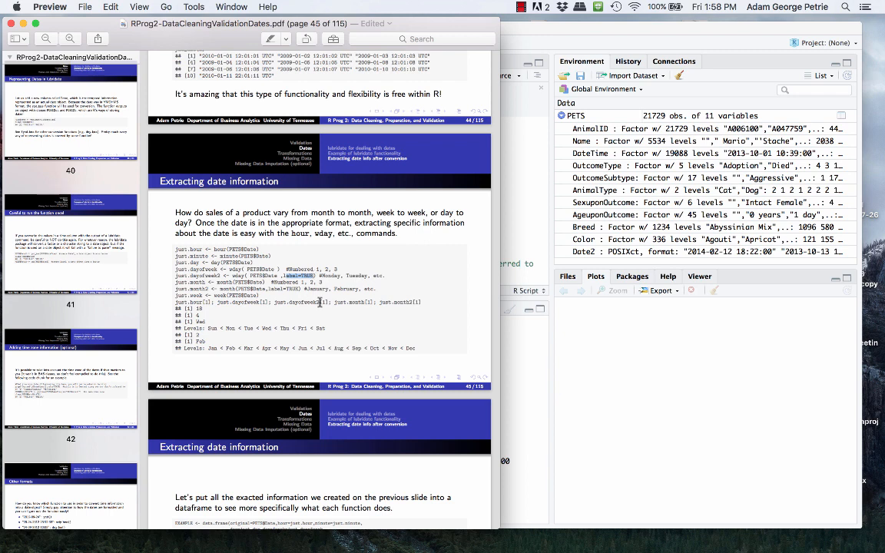
{"action": "left_click_drag", "start_coordinate": [314, 269], "coordinate": [339, 269]}
{"action": "double_click", "coordinate": [352, 275]}
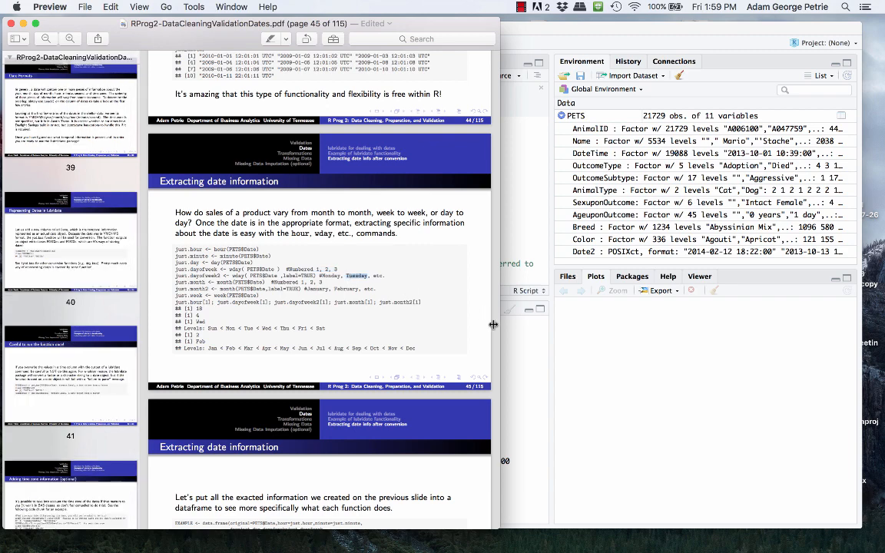
{"action": "key", "text": "super+Tab"}
{"action": "scroll", "coordinate": [262, 142], "scroll_direction": "down", "scroll_amount": 5}
{"action": "scroll", "coordinate": [230, 153], "scroll_direction": "down", "scroll_amount": 5}
{"action": "scroll", "coordinate": [192, 154], "scroll_direction": "down", "scroll_amount": 5}
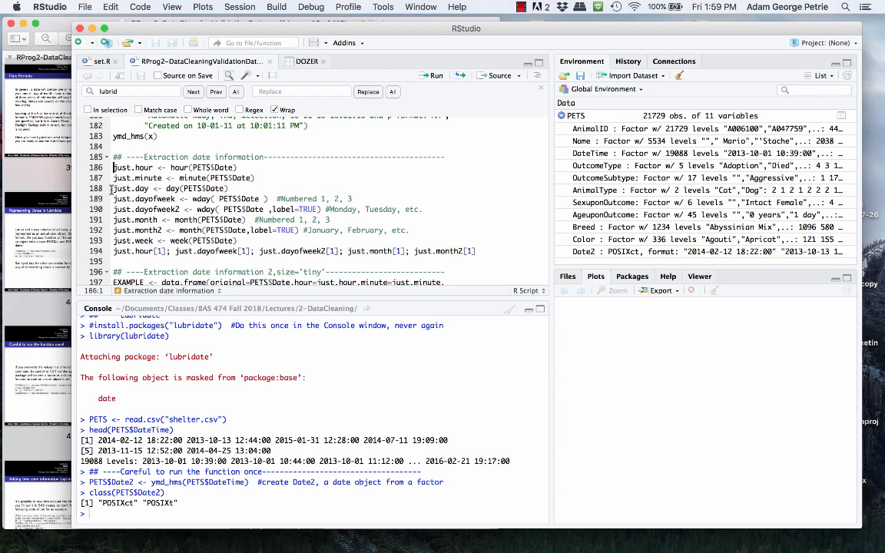
- Run the date extraction lines 186–194 and create PETS$Date from PETS$DateTime
{"action": "left_click_drag", "start_coordinate": [113, 167], "coordinate": [107, 261]}
{"action": "key", "text": "super+Return"}
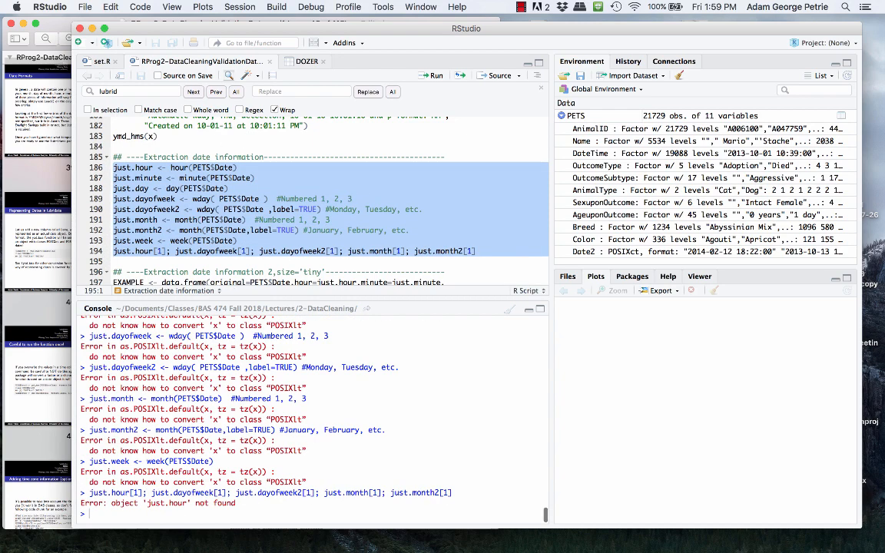
{"action": "scroll", "coordinate": [180, 201], "scroll_direction": "up", "scroll_amount": 3}
{"action": "scroll", "coordinate": [180, 201], "scroll_direction": "up", "scroll_amount": 5}
{"action": "scroll", "coordinate": [177, 196], "scroll_direction": "up", "scroll_amount": 3}
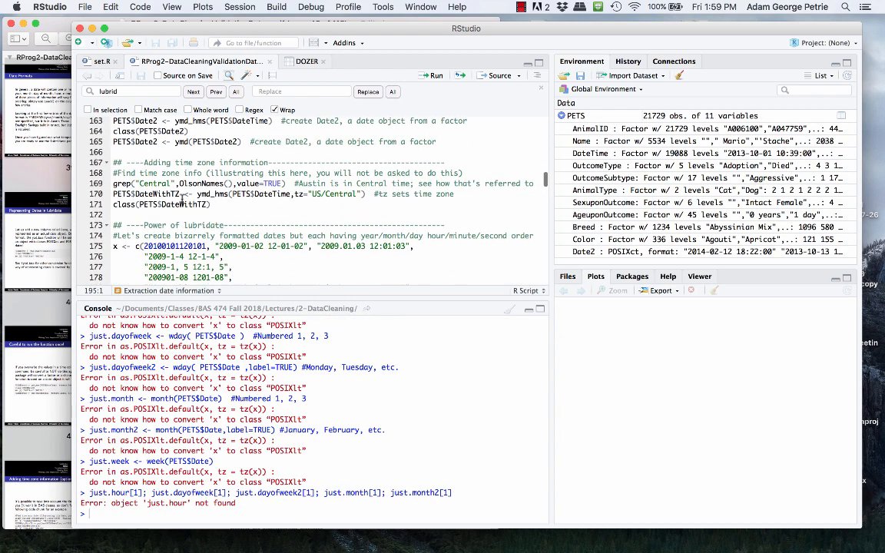
{"action": "scroll", "coordinate": [165, 184], "scroll_direction": "up", "scroll_amount": 5}
{"action": "scroll", "coordinate": [145, 177], "scroll_direction": "up", "scroll_amount": 4}
{"action": "scroll", "coordinate": [126, 172], "scroll_direction": "up", "scroll_amount": 3}
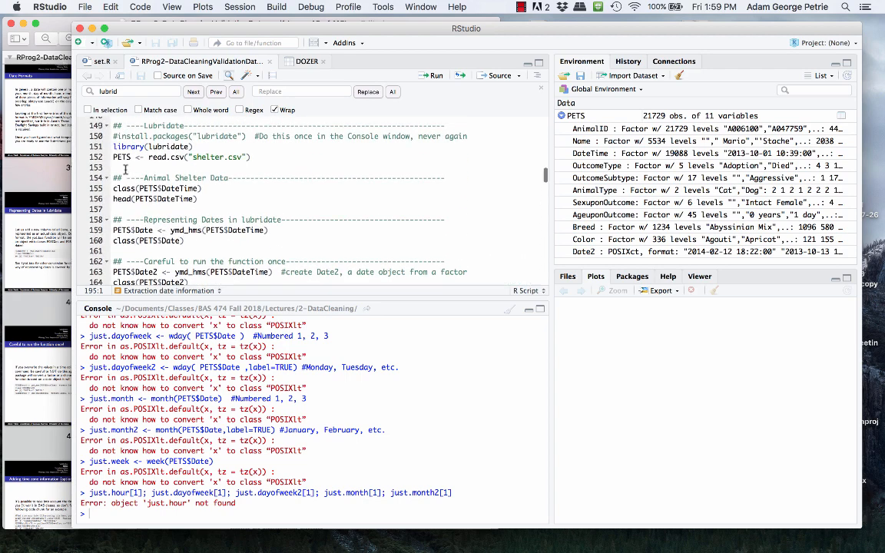
{"action": "scroll", "coordinate": [125, 172], "scroll_direction": "up", "scroll_amount": 2}
{"action": "scroll", "coordinate": [125, 169], "scroll_direction": "down", "scroll_amount": 1}
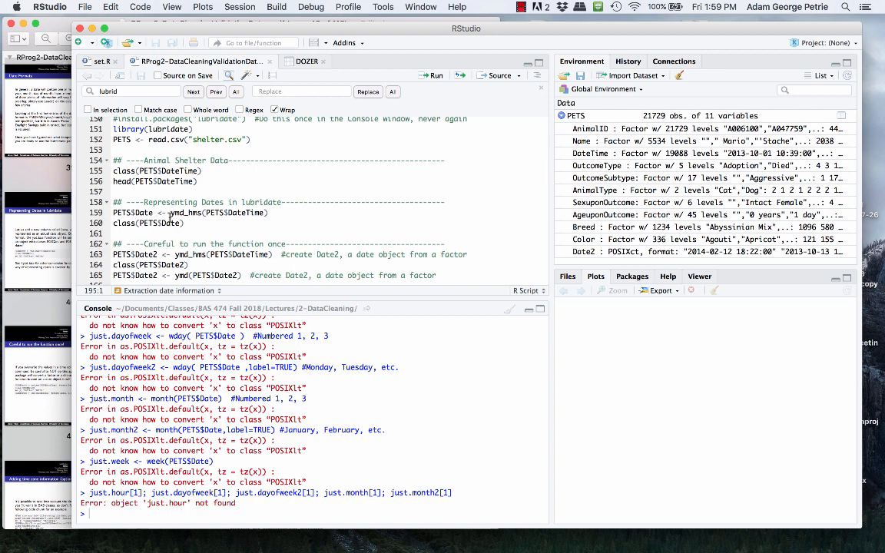
{"action": "left_click", "coordinate": [145, 213]}
{"action": "key", "text": "super+Return"}
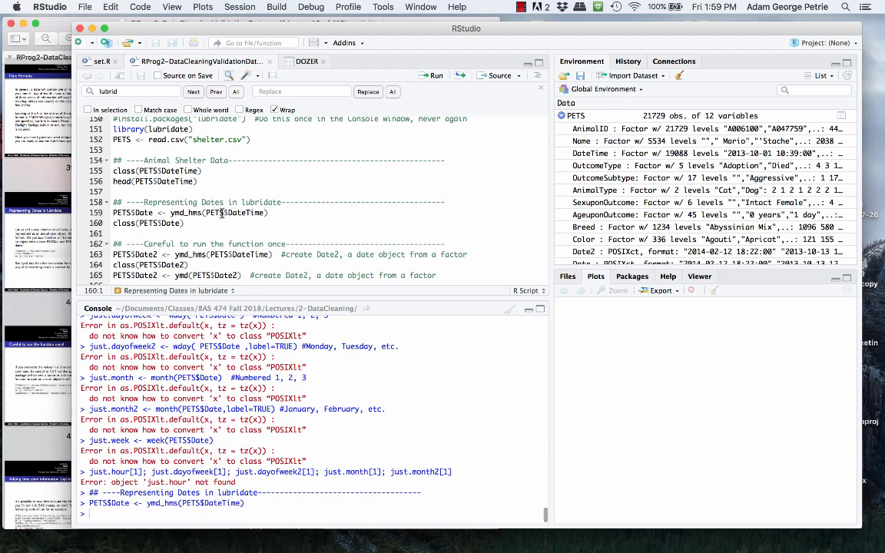
{"action": "left_click", "coordinate": [206, 213]}
{"action": "left_click_drag", "start_coordinate": [206, 213], "coordinate": [262, 212]}
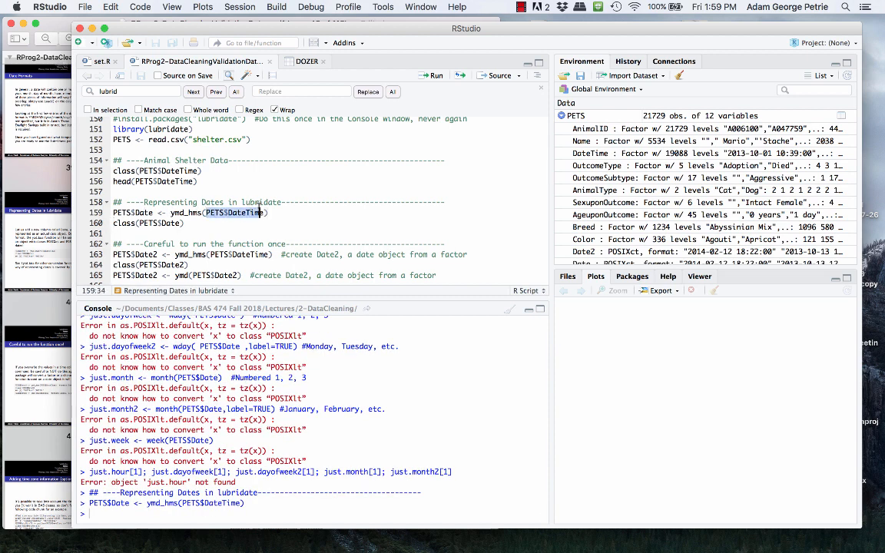
{"action": "scroll", "coordinate": [231, 200], "scroll_direction": "down", "scroll_amount": 5}
{"action": "scroll", "coordinate": [192, 200], "scroll_direction": "down", "scroll_amount": 4}
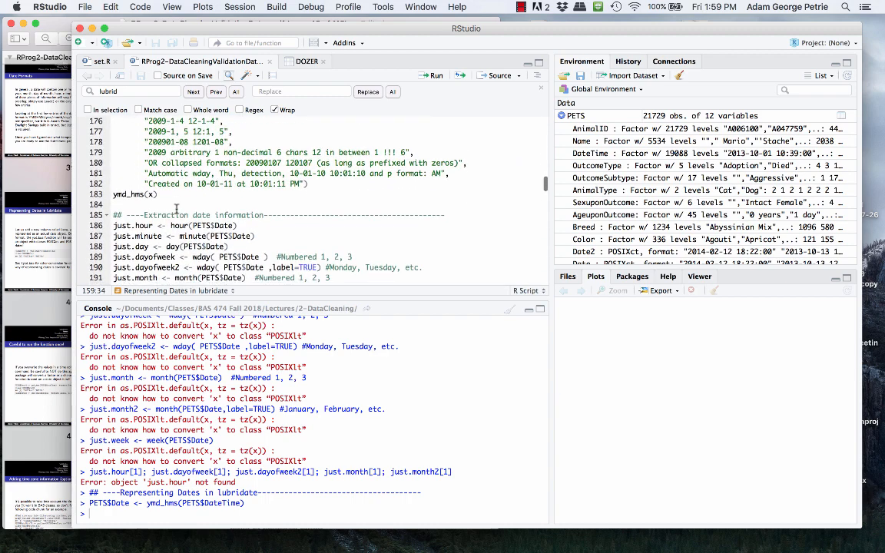
{"action": "scroll", "coordinate": [160, 209], "scroll_direction": "down", "scroll_amount": 2}
- Run the remaining extraction lines that build the EXAMPLE data frame
{"action": "key", "text": "super+Return"}
{"action": "key", "text": "super+Return"}
{"action": "key", "text": "super+Return"}
{"action": "key", "text": "super+Return"}
{"action": "key", "text": "super+Return"}
{"action": "key", "text": "super+Return"}
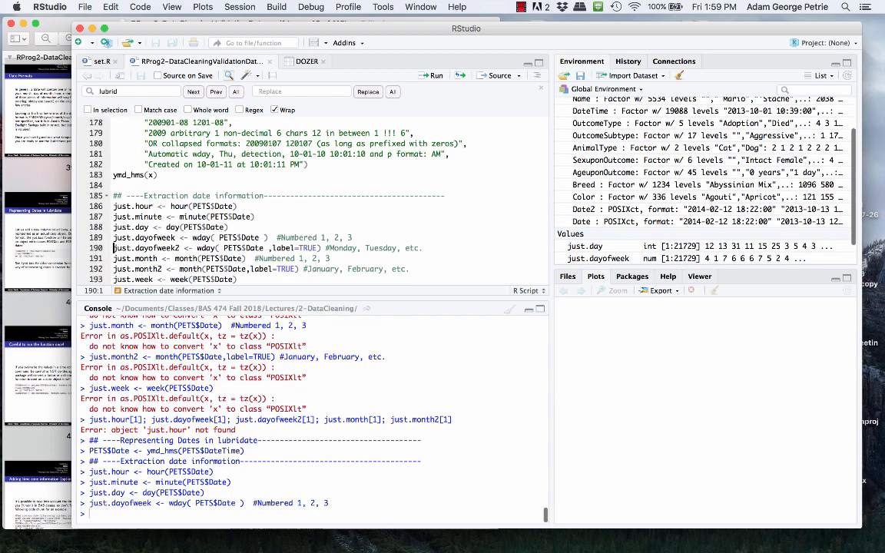
{"action": "key", "text": "super+Return"}
{"action": "key", "text": "super+Return"}
{"action": "key", "text": "super+Return"}
{"action": "key", "text": "super+Return"}
{"action": "key", "text": "super+Return"}
{"action": "scroll", "coordinate": [230, 200], "scroll_direction": "down", "scroll_amount": 5}
{"action": "scroll", "coordinate": [230, 200], "scroll_direction": "down", "scroll_amount": 3}
{"action": "key", "text": "super+Return"}
{"action": "key", "text": "super+Return"}
{"action": "key", "text": "super+Return"}
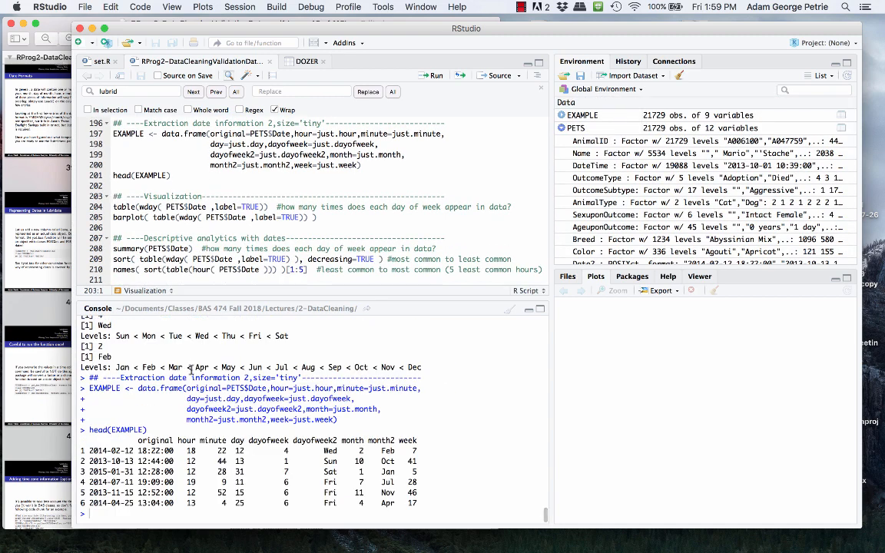
{"action": "left_click_drag", "start_coordinate": [90, 450], "coordinate": [149, 451]}
{"action": "left_click", "coordinate": [163, 450]}
{"action": "left_click_drag", "start_coordinate": [324, 450], "coordinate": [341, 451]}
{"action": "left_click_drag", "start_coordinate": [283, 451], "coordinate": [289, 451]}
{"action": "left_click", "coordinate": [323, 451]}
{"action": "double_click", "coordinate": [387, 450]}
{"action": "scroll", "coordinate": [214, 232], "scroll_direction": "up", "scroll_amount": 5}
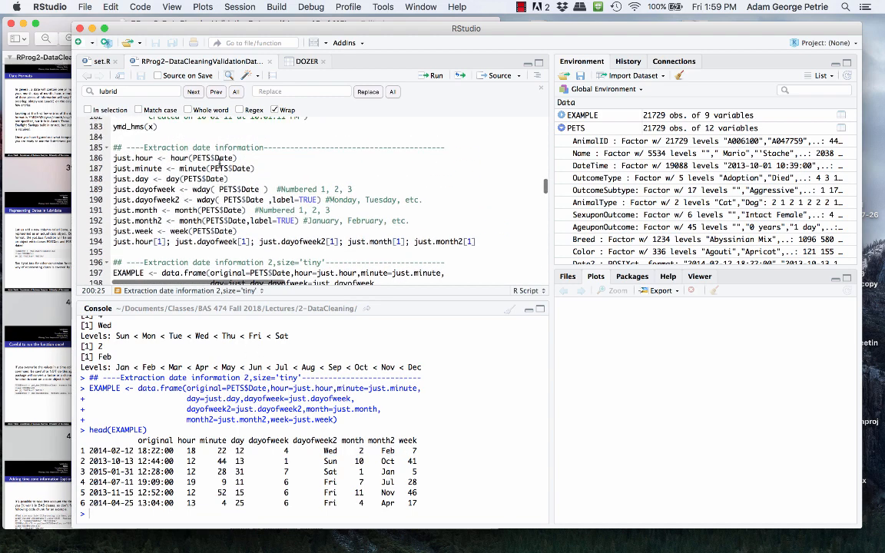
{"action": "scroll", "coordinate": [194, 232], "scroll_direction": "down", "scroll_amount": 5}
{"action": "scroll", "coordinate": [194, 233], "scroll_direction": "down", "scroll_amount": 3}
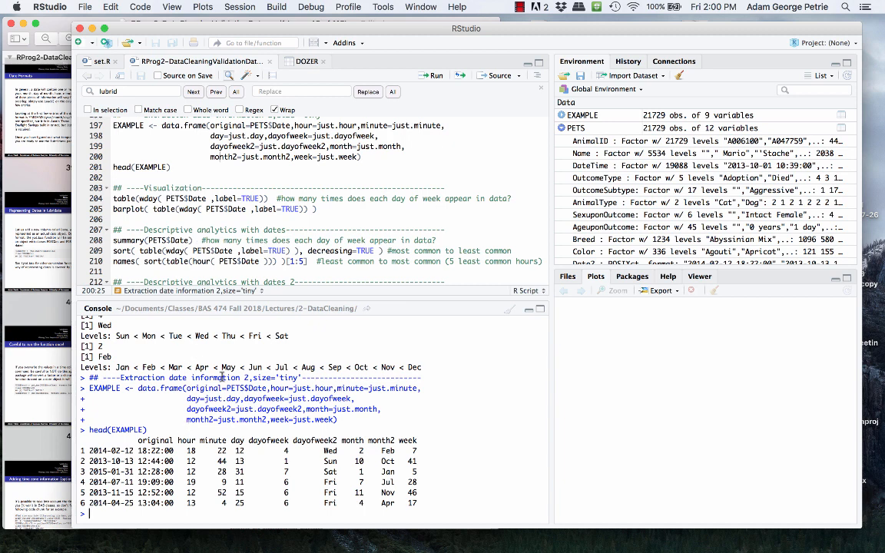
{"action": "type", "text": "summary()"}
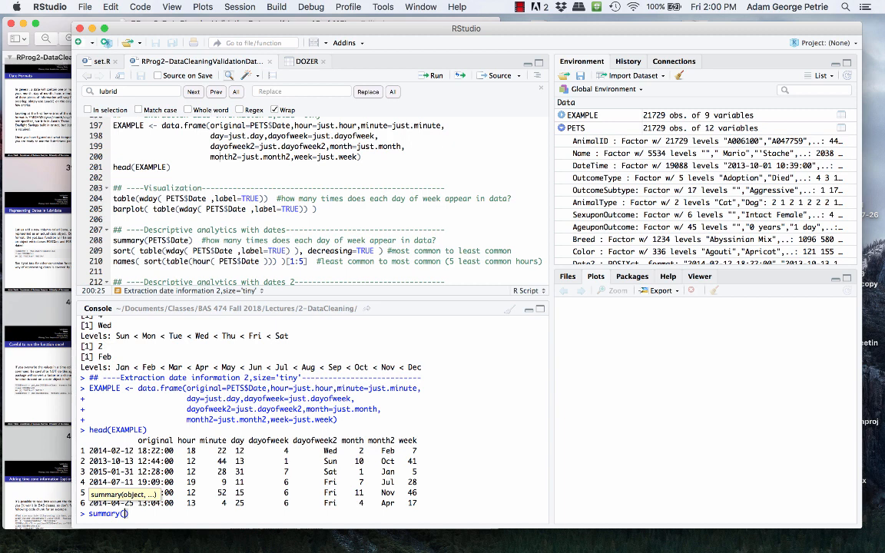
{"action": "type", "text": "month()"}
{"action": "type", "text": "PETS$Date"}
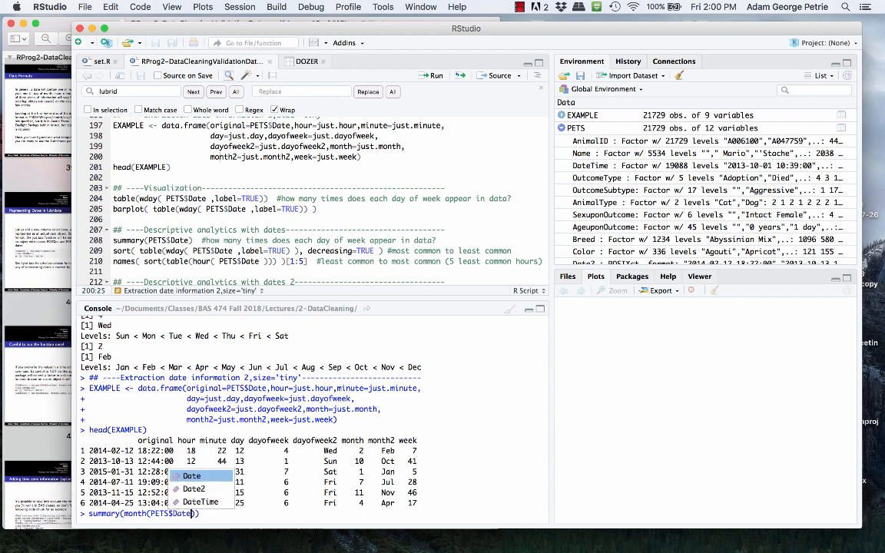
- Run summary(month(PETS$Date)) and highlight the minimum 1.000 and maximum 12.000
{"action": "key", "text": "Return"}
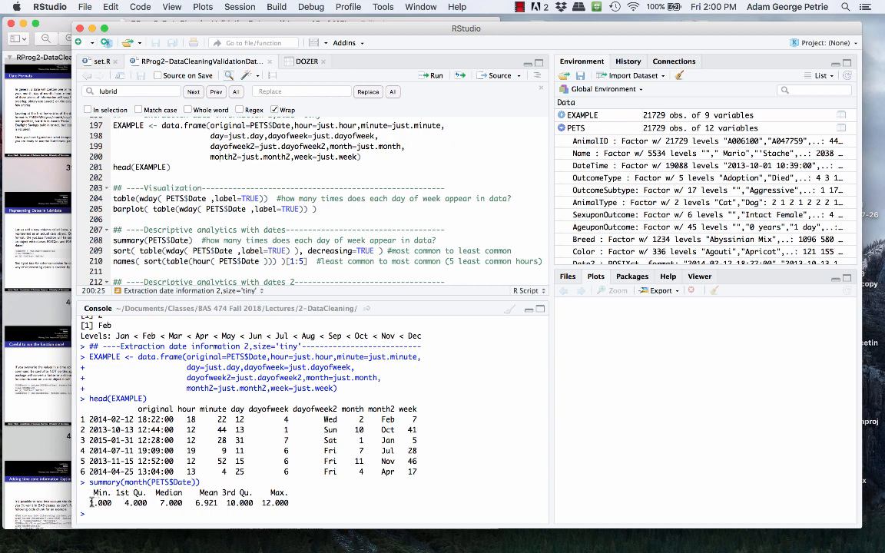
{"action": "left_click_drag", "start_coordinate": [91, 502], "coordinate": [112, 502]}
{"action": "left_click", "coordinate": [258, 502]}
{"action": "left_click_drag", "start_coordinate": [258, 502], "coordinate": [285, 503]}
{"action": "left_click", "coordinate": [256, 492]}
- Rerun the month summary with label=TRUE and highlight January's 1910 and August's 1750
{"action": "key", "text": "Up"}
{"action": "type", "text": ",label=TRUE"}
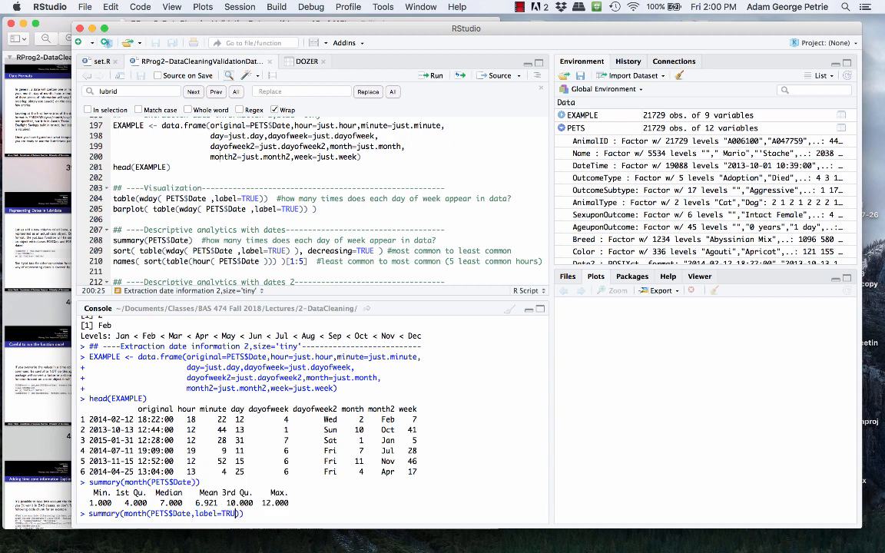
{"action": "key", "text": "Return"}
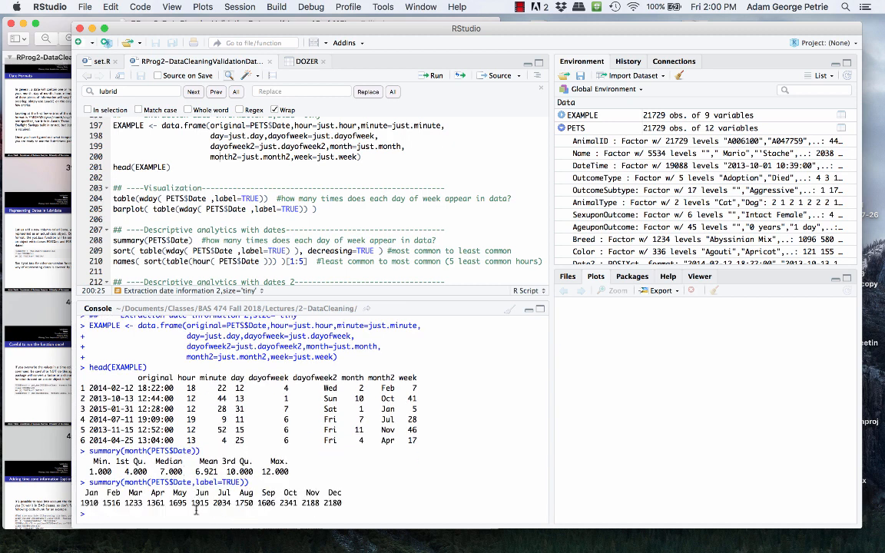
{"action": "double_click", "coordinate": [89, 503]}
{"action": "double_click", "coordinate": [244, 503]}
{"action": "left_click", "coordinate": [292, 514]}
- Change summary to table(month(PETS$Date,label=TRUE)) to print counts Jan through Dec
{"action": "key", "text": "Up"}
{"action": "left_click", "coordinate": [118, 513]}
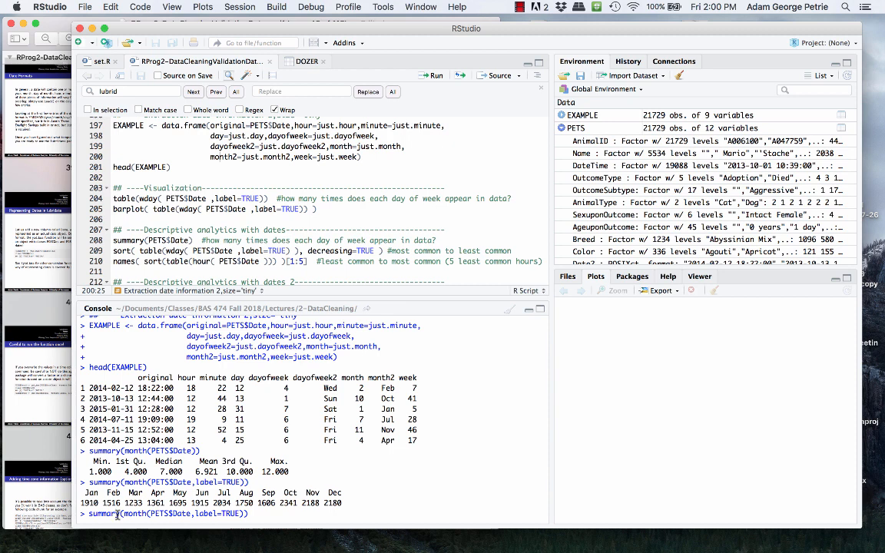
{"action": "key", "text": "BackSpace"}
{"action": "key", "text": "BackSpace"}
{"action": "key", "text": "BackSpace"}
{"action": "type", "text": "table"}
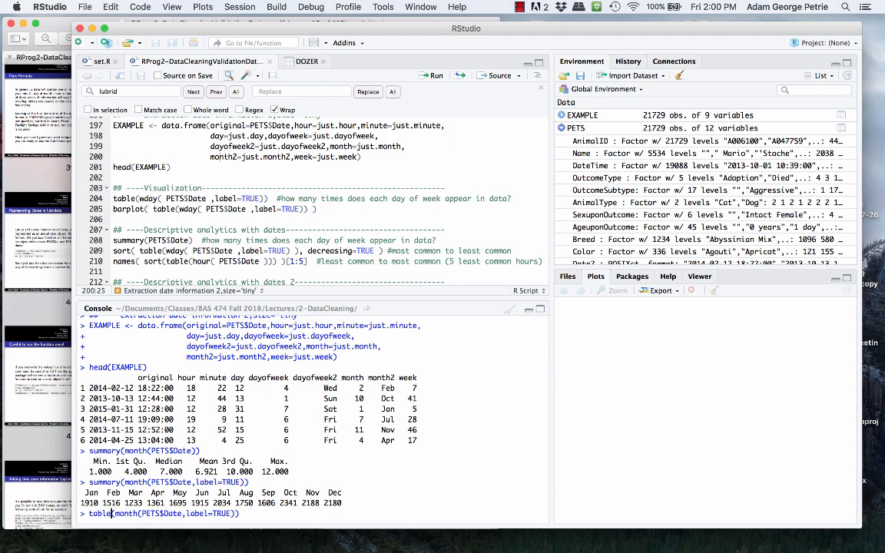
{"action": "key", "text": "Return"}
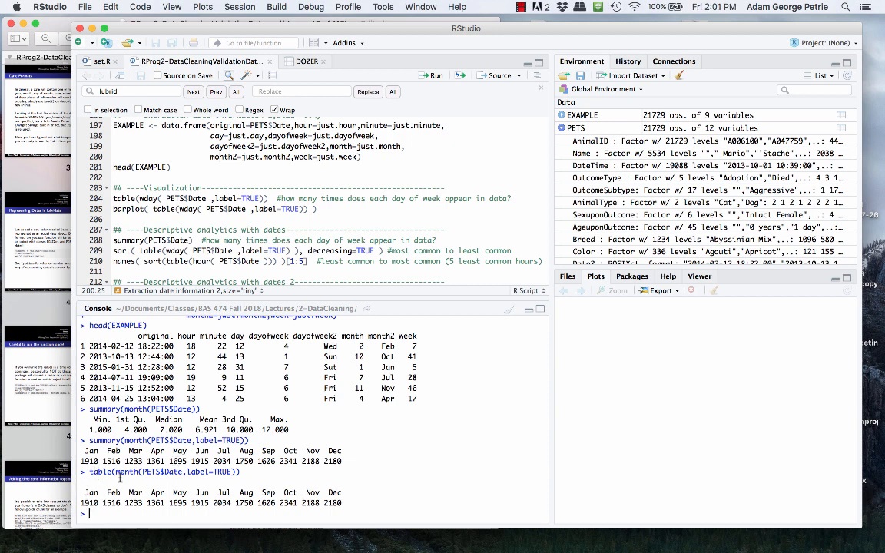
- Draw barplot(table(month(PETS$Date,label=TRUE))) and enlarge the Plots pane
{"action": "key", "text": "Up"}
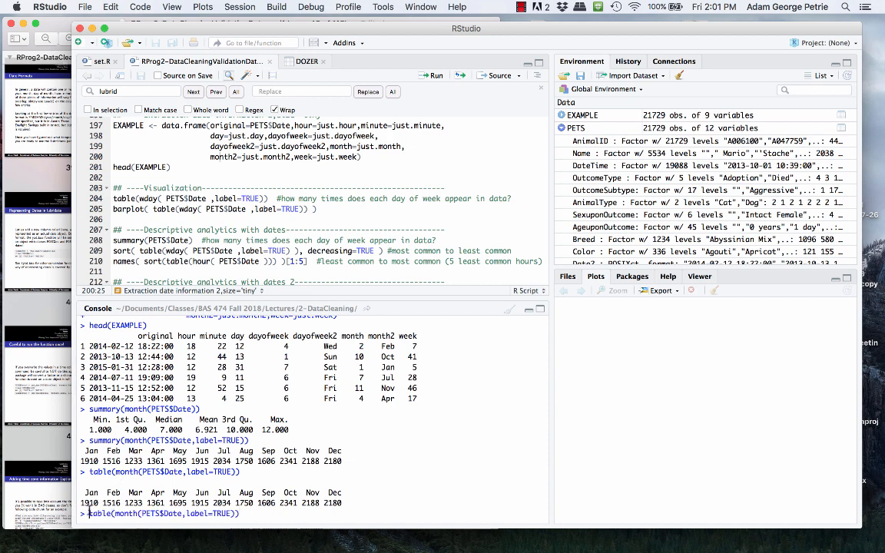
{"action": "type", "text": "barplot("}
{"action": "key", "text": "End"}
{"action": "type", "text": ")"}
{"action": "key", "text": "Return"}
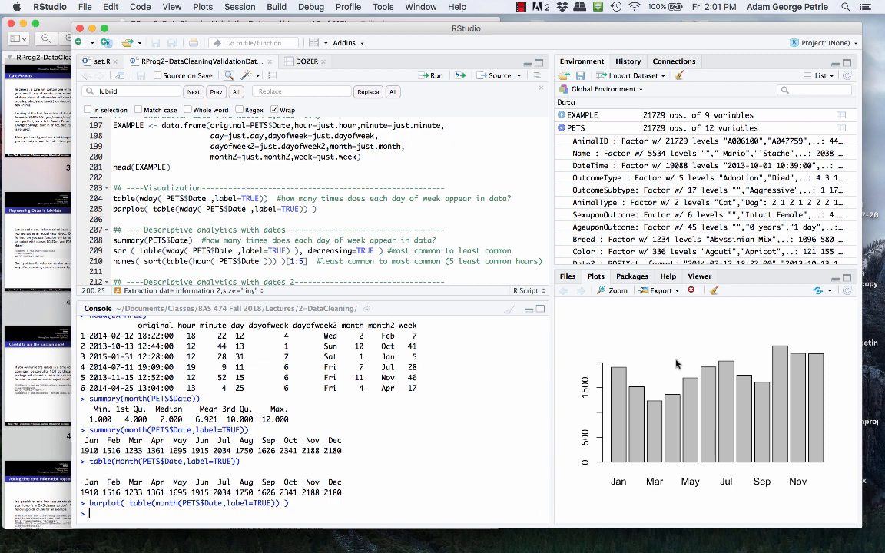
{"action": "left_click_drag", "start_coordinate": [551, 334], "coordinate": [407, 337]}
{"action": "left_click_drag", "start_coordinate": [652, 271], "coordinate": [653, 157]}
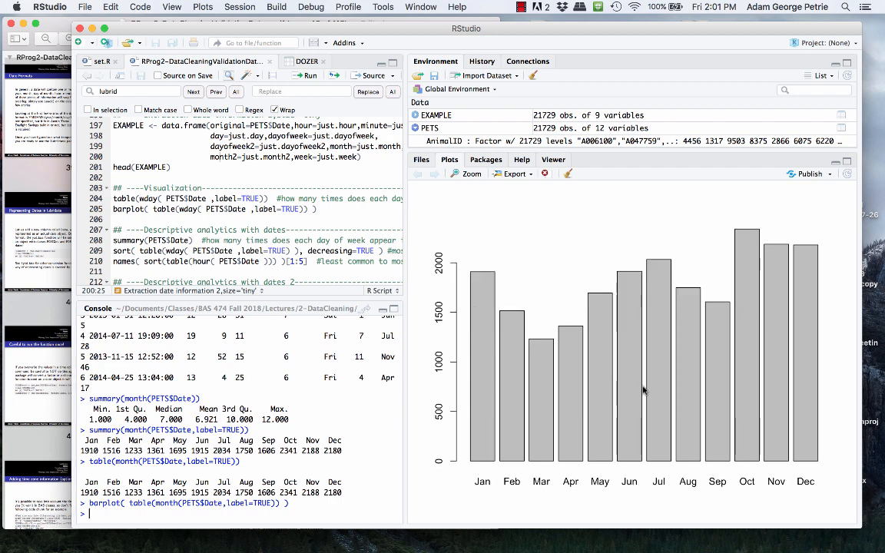
- Draw barplot(table(hour(PETS$Date))), removing the unsupported label=TRUE argument after a failed attempt
{"action": "key", "text": "Up"}
{"action": "key", "text": "Return"}
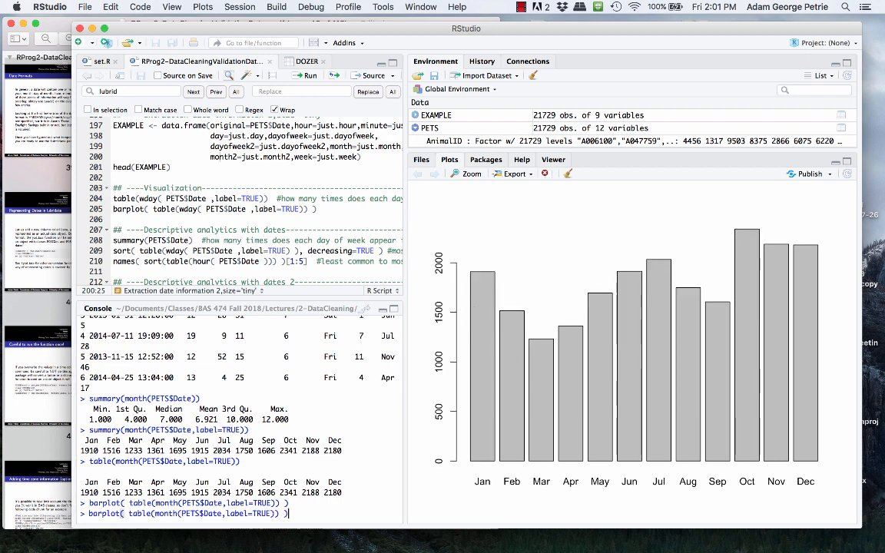
{"action": "key", "text": "BackSpace"}
{"action": "key", "text": "BackSpace"}
{"action": "key", "text": "BackSpace"}
{"action": "key", "text": "BackSpace"}
{"action": "key", "text": "BackSpace"}
{"action": "type", "text": "hour"}
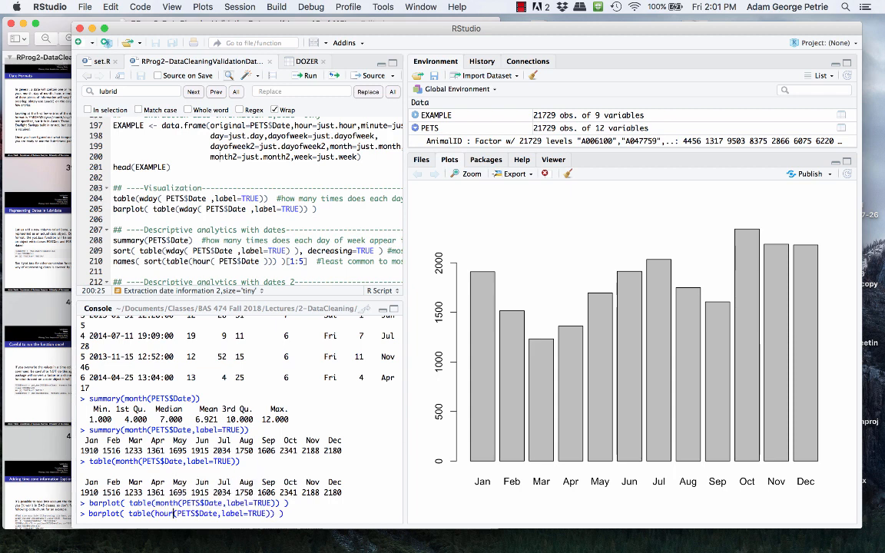
{"action": "key", "text": "Return"}
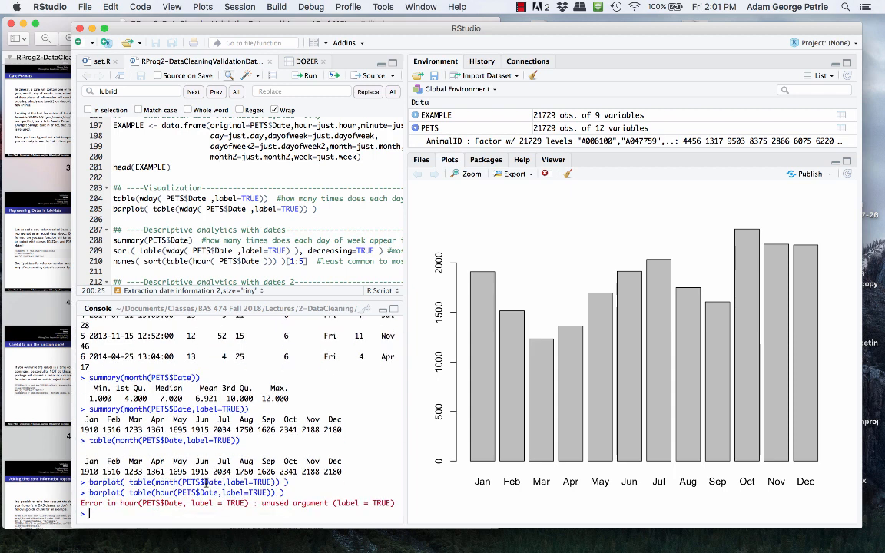
{"action": "key", "text": "Up"}
{"action": "left_click_drag", "start_coordinate": [270, 513], "coordinate": [219, 513]}
{"action": "key", "text": "BackSpace"}
{"action": "key", "text": "Return"}
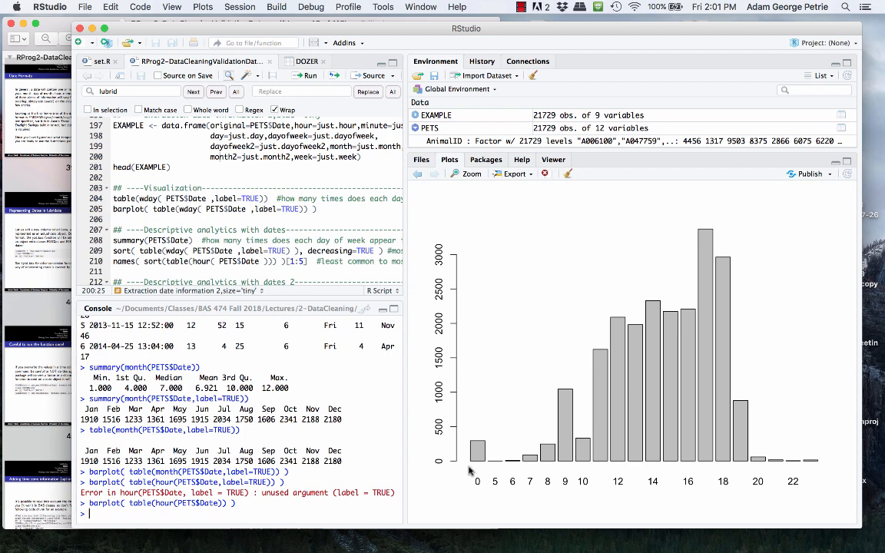
- Draw barplot(table(wday(PETS$Date,label=TRUE))) showing counts Sun through Sat
{"action": "key", "text": "Up"}
{"action": "key", "text": "Return"}
{"action": "key", "text": "Left"}
{"action": "key", "text": "Left"}
{"action": "key", "text": "Left"}
{"action": "key", "text": "BackSpace"}
{"action": "key", "text": "BackSpace"}
{"action": "key", "text": "BackSpace"}
{"action": "type", "text": "wday("}
{"action": "key", "text": "End"}
{"action": "type", "text": ",label=TRUE"}
{"action": "key", "text": "Return"}
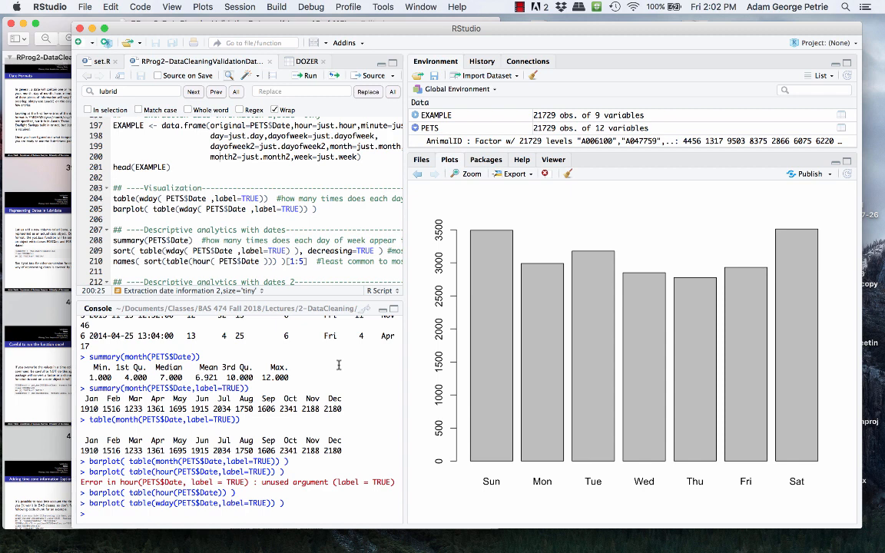
{"action": "scroll", "coordinate": [177, 184], "scroll_direction": "up", "scroll_amount": 5}
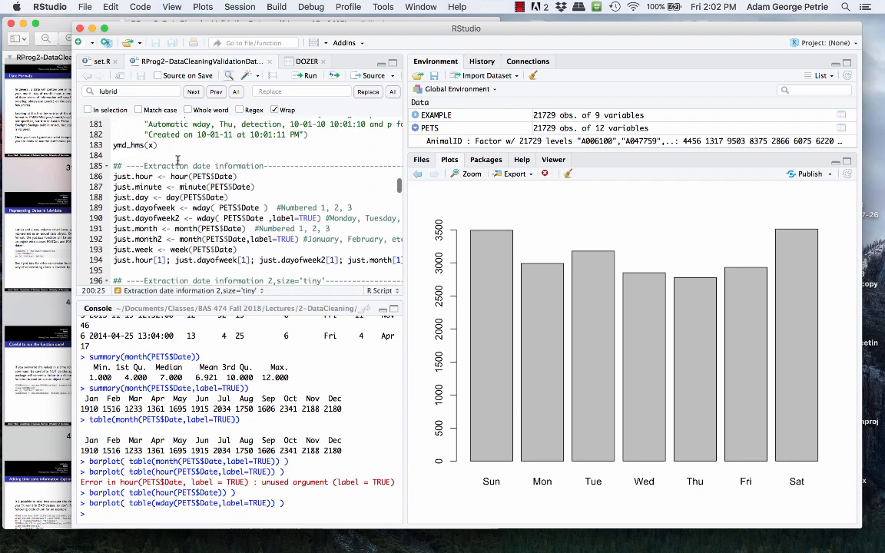
- Resize the panes to give the script editor and console more room
{"action": "double_click", "coordinate": [176, 183]}
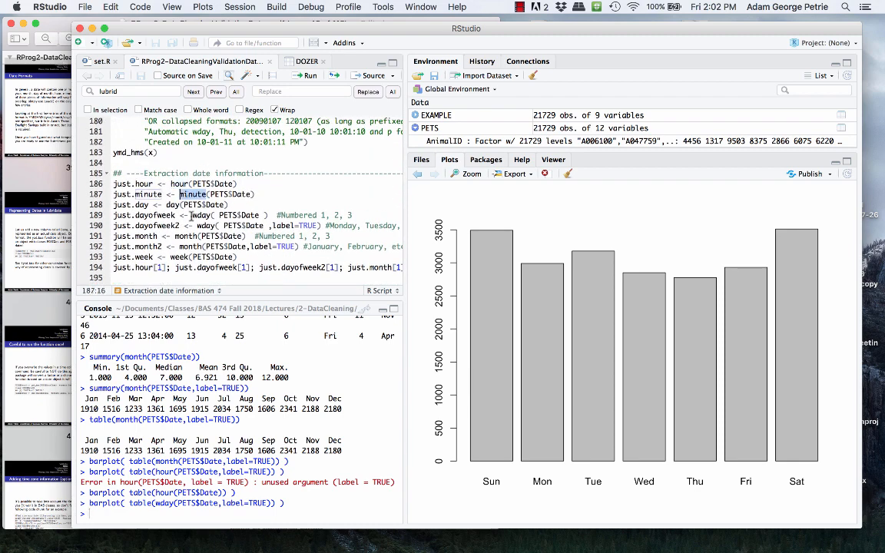
{"action": "scroll", "coordinate": [196, 230], "scroll_direction": "down", "scroll_amount": 7}
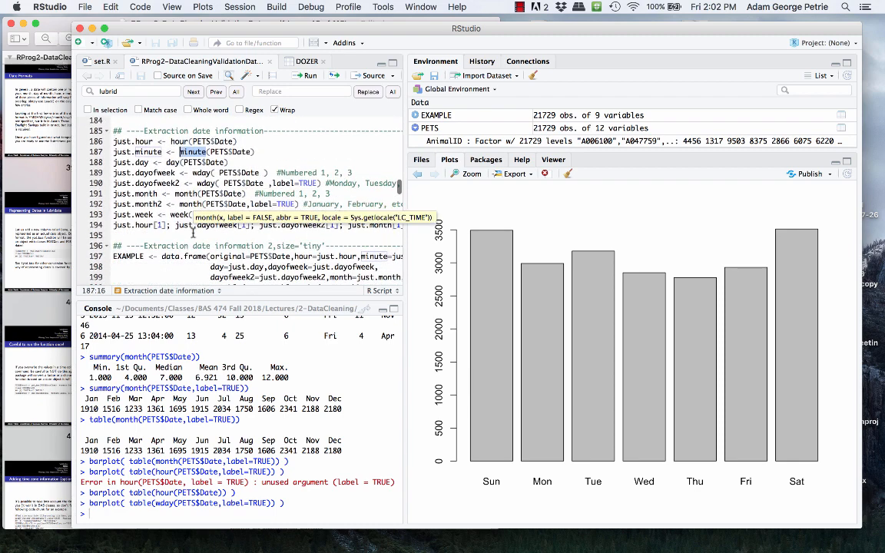
{"action": "left_click", "coordinate": [157, 444]}
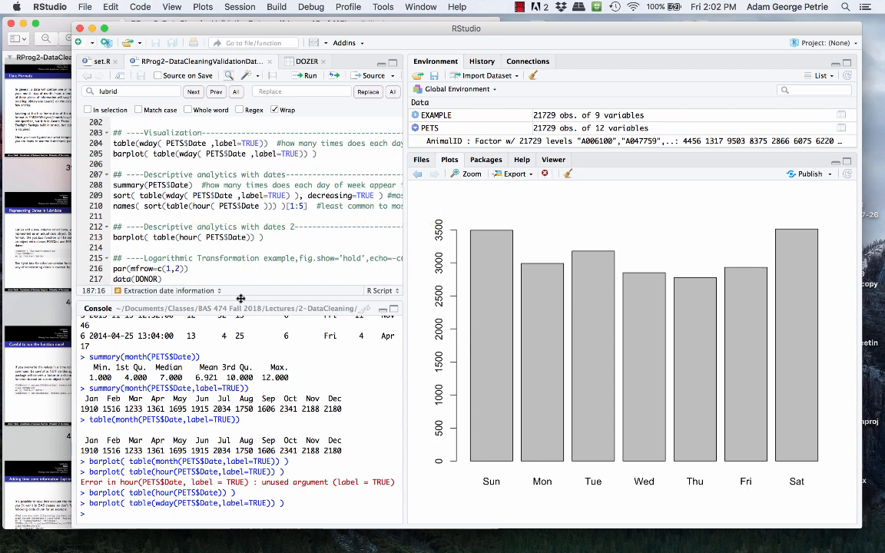
{"action": "left_click_drag", "start_coordinate": [240, 308], "coordinate": [240, 369]}
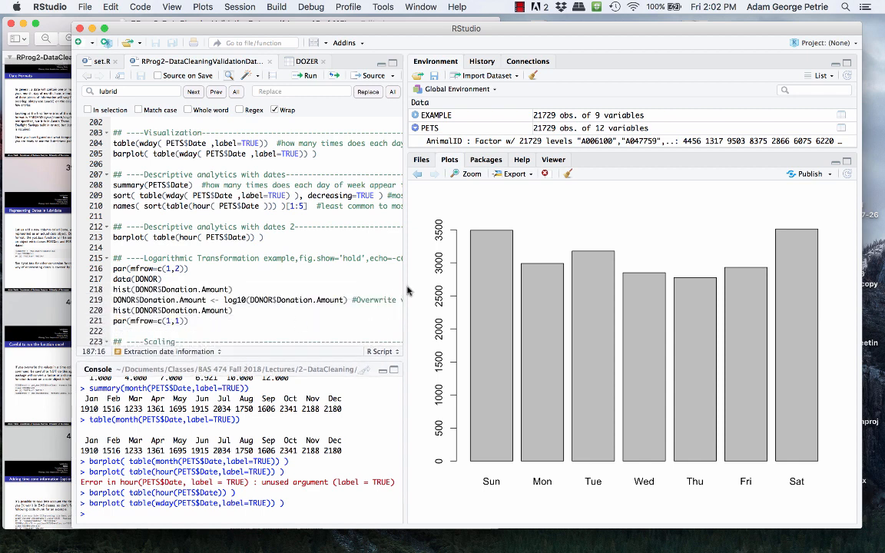
{"action": "left_click_drag", "start_coordinate": [405, 288], "coordinate": [514, 274]}
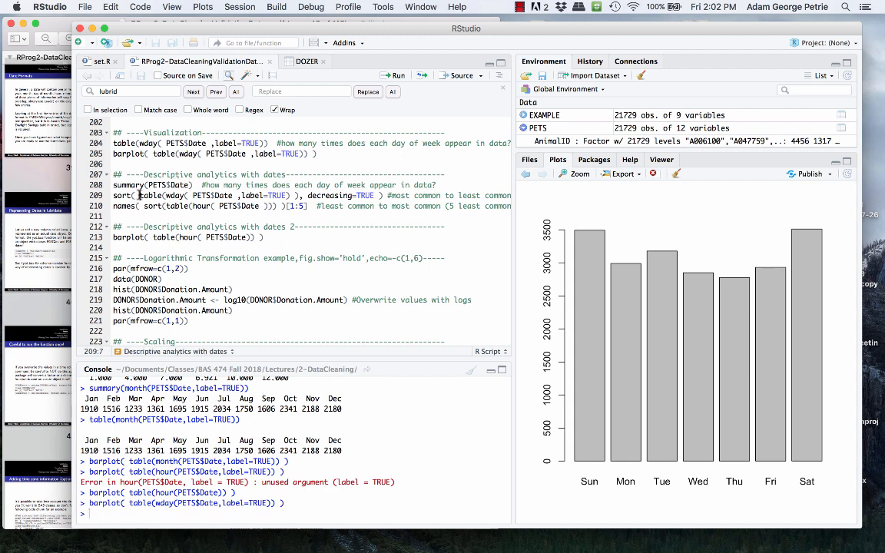
- Run table(wday(PETS$Date, label=TRUE)) in the console to print weekday counts
{"action": "left_click_drag", "start_coordinate": [139, 195], "coordinate": [290, 195]}
{"action": "key", "text": "super+Return"}
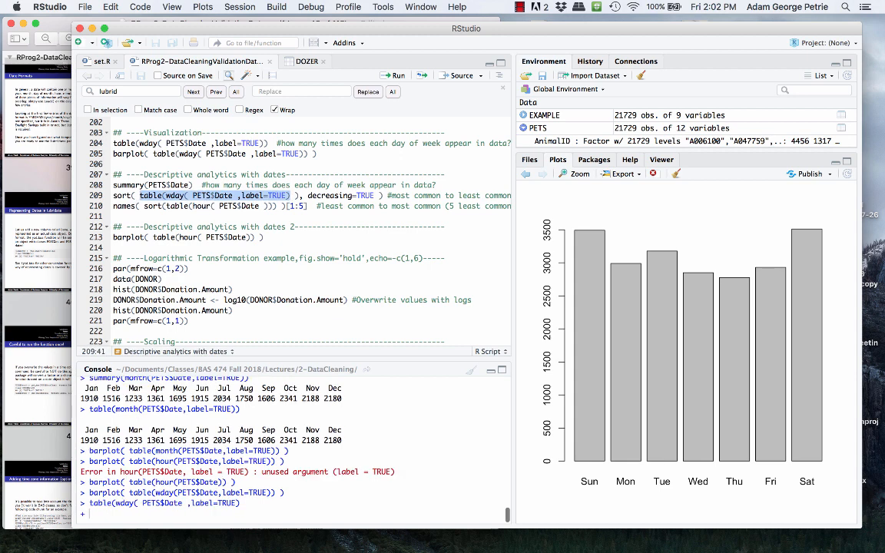
{"action": "key", "text": "Escape"}
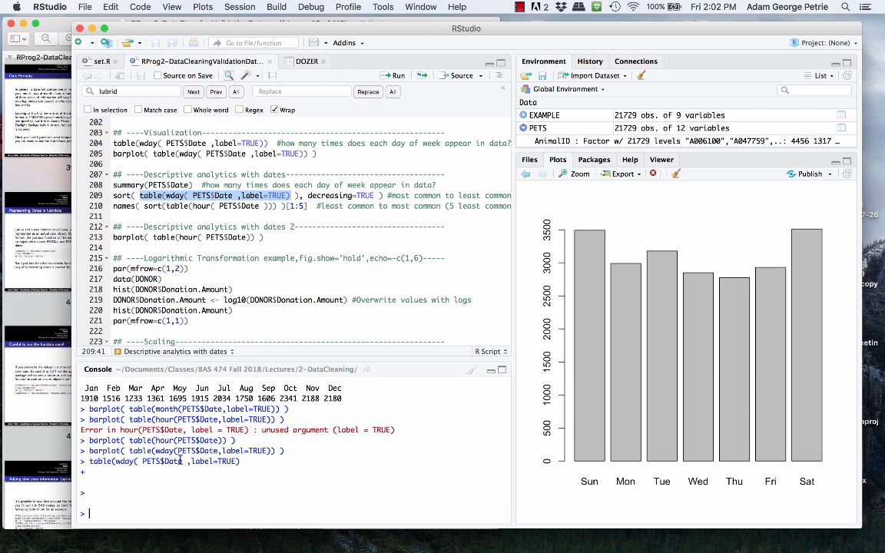
{"action": "type", "text": "table(wday( PETS$Date ,label=TRUE))"}
{"action": "key", "text": "Return"}
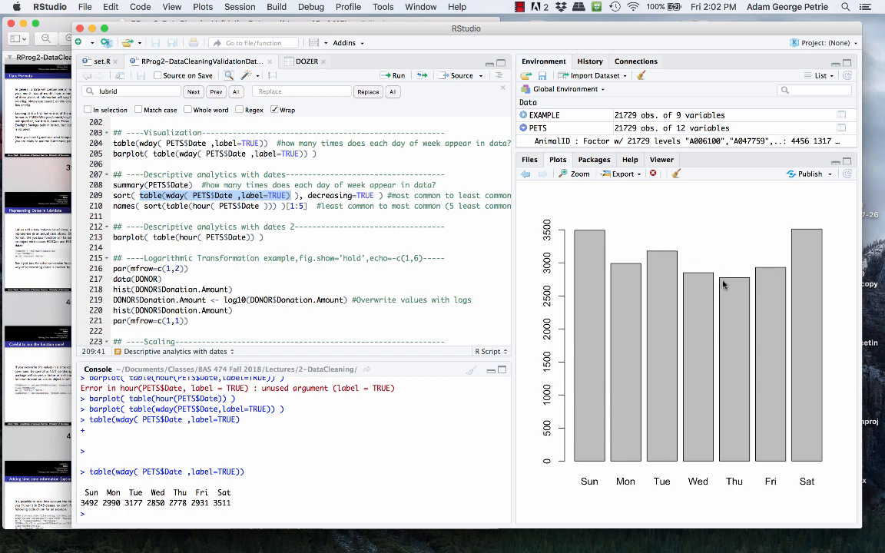
- Highlight Thursday's 2778, Sunday's 3492, Saturday's 3511 and the full counts row
{"action": "double_click", "coordinate": [177, 502]}
{"action": "double_click", "coordinate": [89, 502]}
{"action": "double_click", "coordinate": [230, 503]}
{"action": "left_click", "coordinate": [237, 499]}
{"action": "left_click_drag", "start_coordinate": [80, 502], "coordinate": [234, 501]}
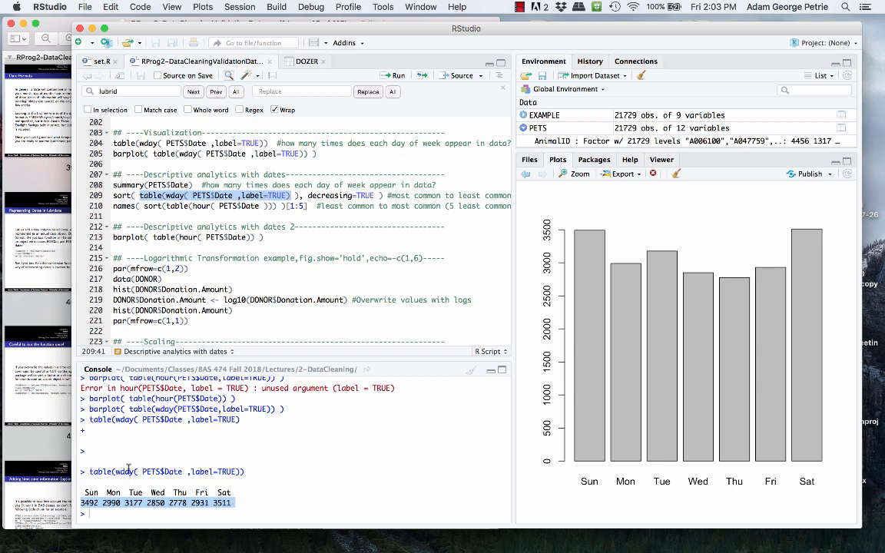
- List the weekday names by wrapping the recalled weekday table command in names()
{"action": "left_click", "coordinate": [96, 467]}
{"action": "key", "text": "Up"}
{"action": "key", "text": "ctrl+a"}
{"action": "type", "text": "names("}
{"action": "key", "text": "End"}
{"action": "type", "text": ")"}
{"action": "key", "text": "Return"}
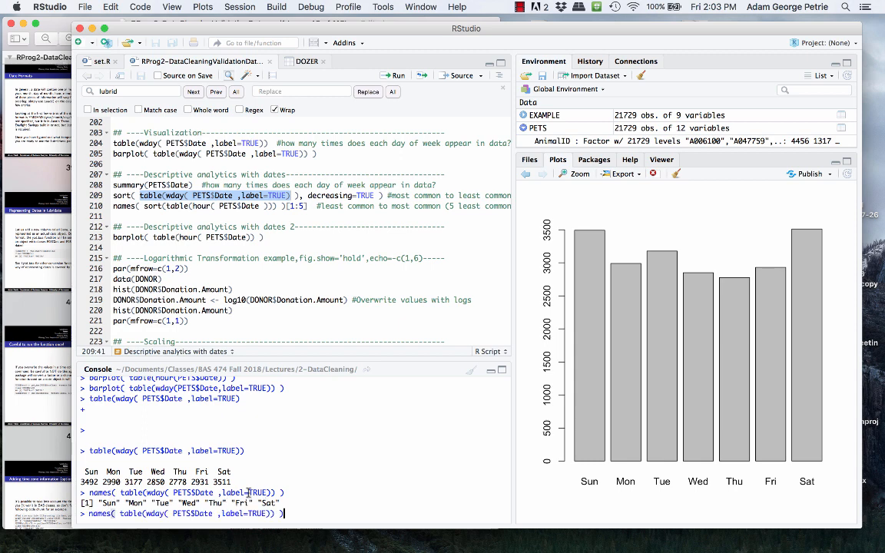
- Sort the weekday counts ascending with sort(), Thu 2778 first
{"action": "key", "text": "Up"}
{"action": "key", "text": "Up"}
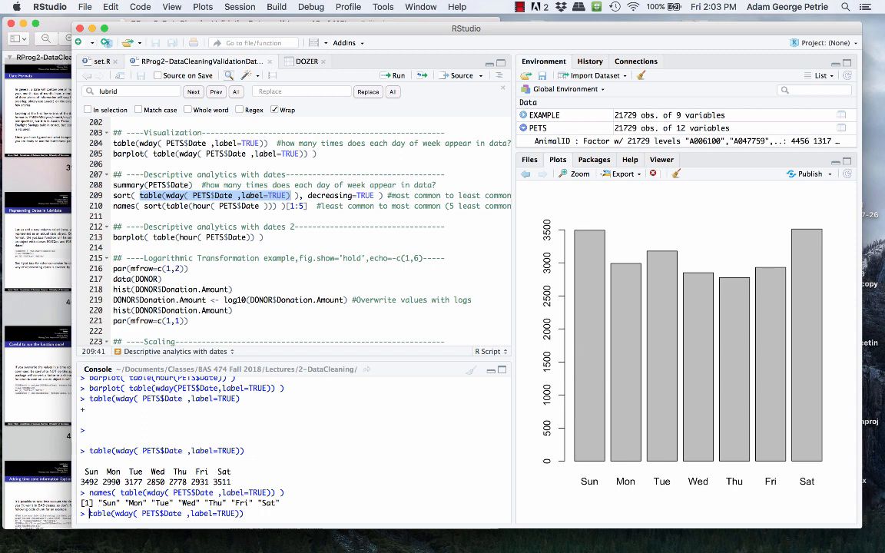
{"action": "key", "text": "Up"}
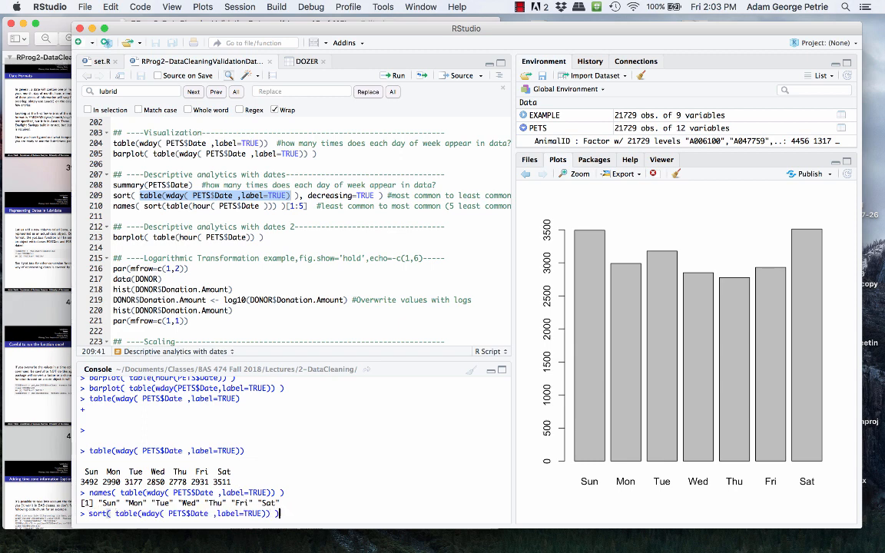
{"action": "key", "text": "Return"}
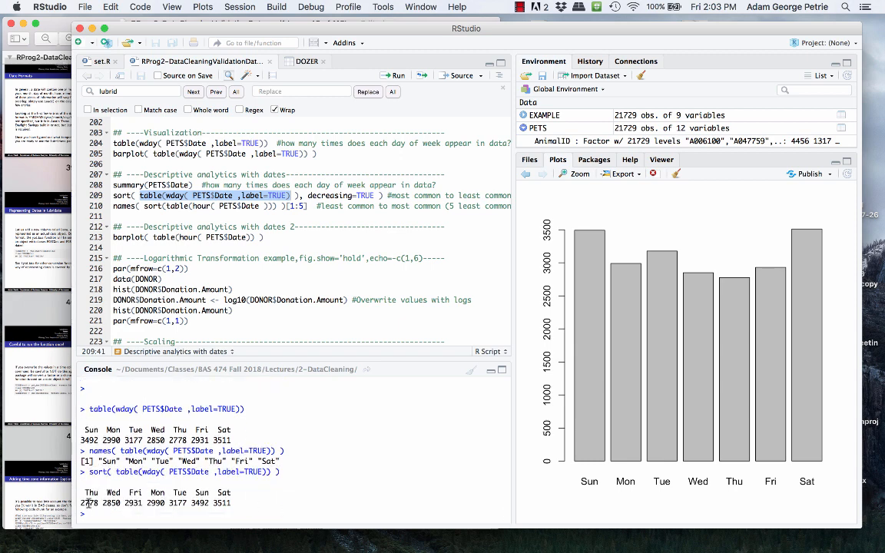
- Sort the weekday counts descending with decreasing = TRUE, Sat 3511 first
{"action": "key", "text": "Up"}
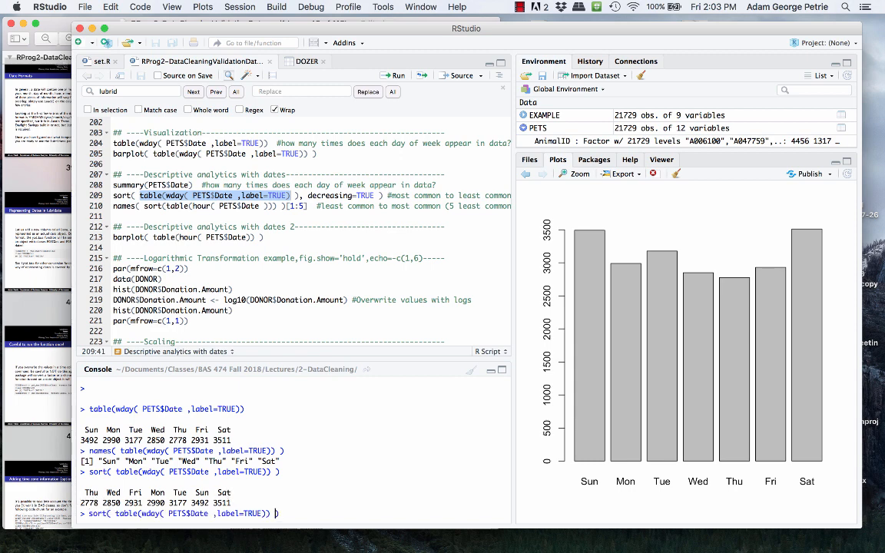
{"action": "key", "text": "Left"}
{"action": "key", "text": "Left"}
{"action": "type", "text": ",decre"}
{"action": "key", "text": "Tab"}
{"action": "key", "text": "Tab"}
{"action": "type", "text": "TRUE"}
{"action": "key", "text": "Return"}
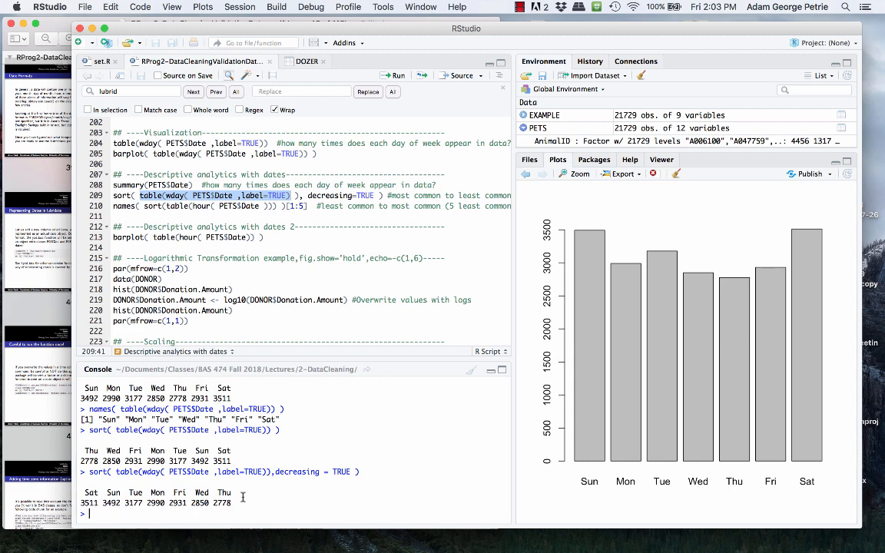
- Keep only the first sorted entry with [1]: Sat 3511 descending, then Thu 2778 ascending
{"action": "key", "text": "Up"}
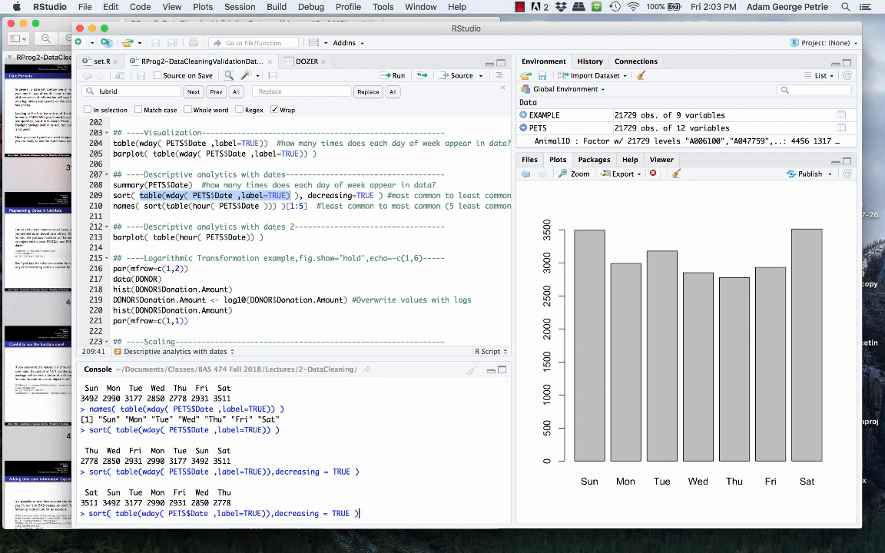
{"action": "type", "text": "[1]"}
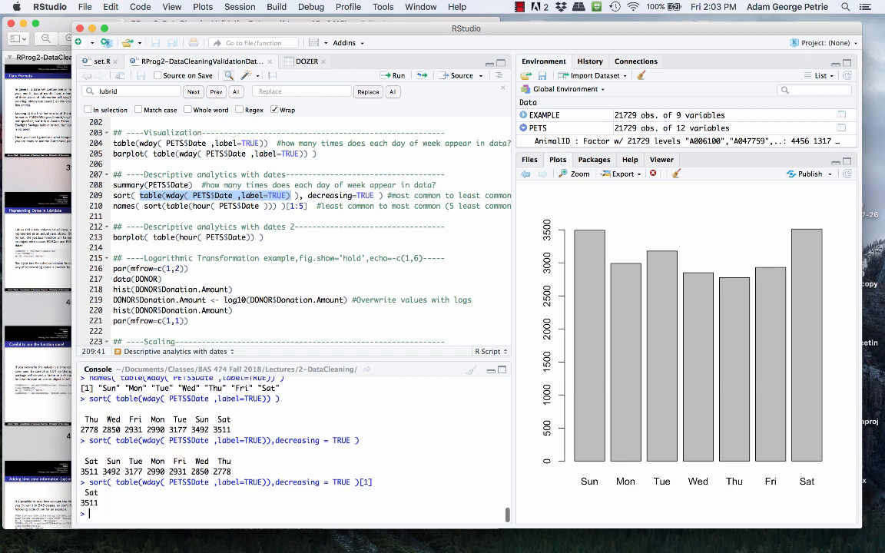
{"action": "key", "text": "Up"}
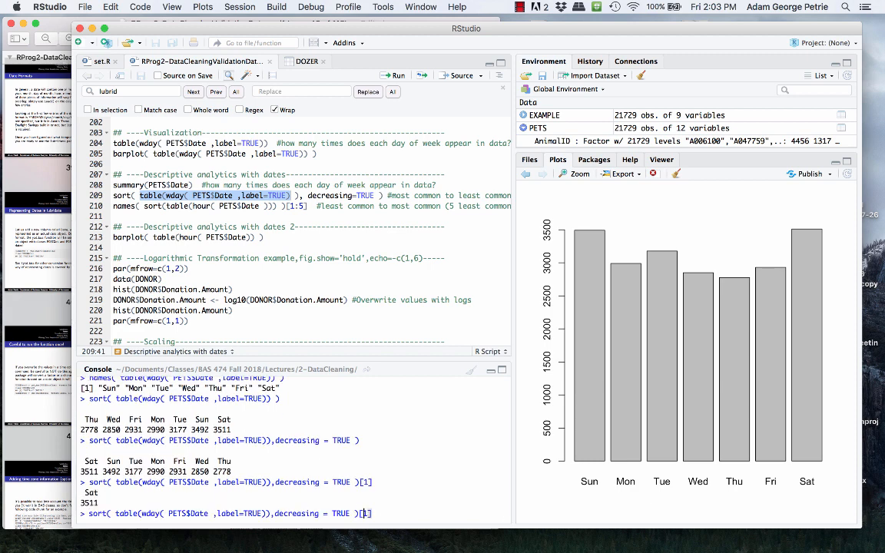
{"action": "key", "text": "Left"}
{"action": "key", "text": "Left"}
{"action": "key", "text": "Left"}
{"action": "key", "text": "BackSpace"}
{"action": "key", "text": "BackSpace"}
{"action": "key", "text": "BackSpace"}
{"action": "key", "text": "BackSpace"}
{"action": "key", "text": "BackSpace"}
{"action": "key", "text": "BackSpace"}
{"action": "key", "text": "BackSpace"}
{"action": "key", "text": "BackSpace"}
{"action": "key", "text": "BackSpace"}
{"action": "key", "text": "BackSpace"}
{"action": "key", "text": "BackSpace"}
{"action": "key", "text": "BackSpace"}
{"action": "key", "text": "Return"}
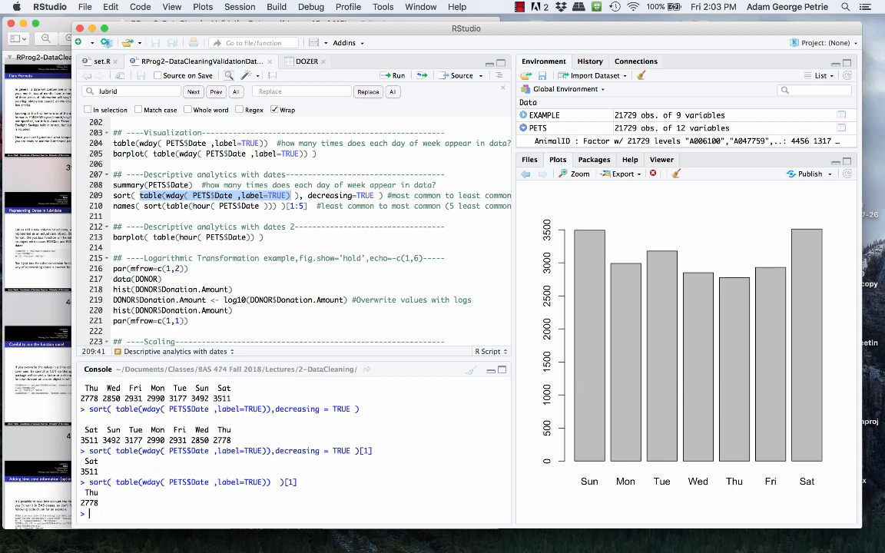
- Highlight the top count 3511 in the console output, then clear the highlight
{"action": "double_click", "coordinate": [89, 471]}
{"action": "left_click", "coordinate": [110, 464]}
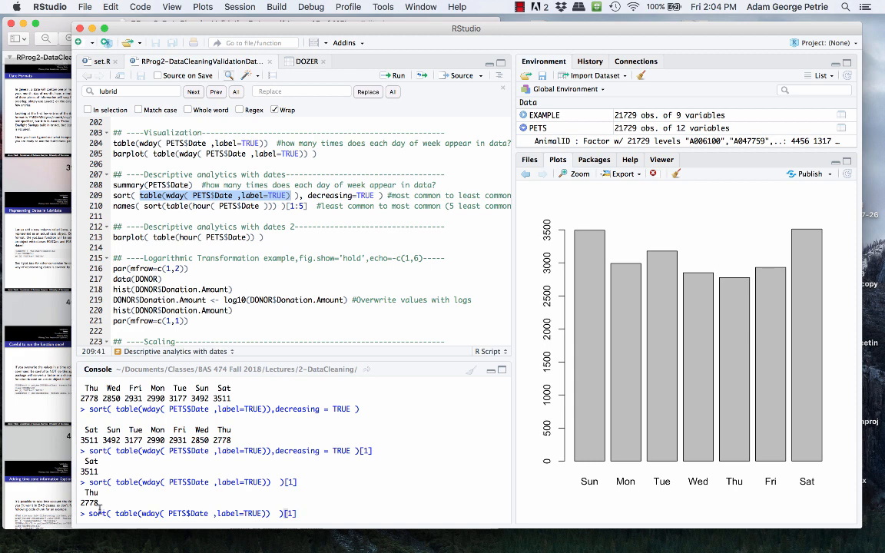
- Return the least common weekday name "Thu" by wrapping sort(...)[1] in names()
{"action": "key", "text": "Up"}
{"action": "type", "text": "names("}
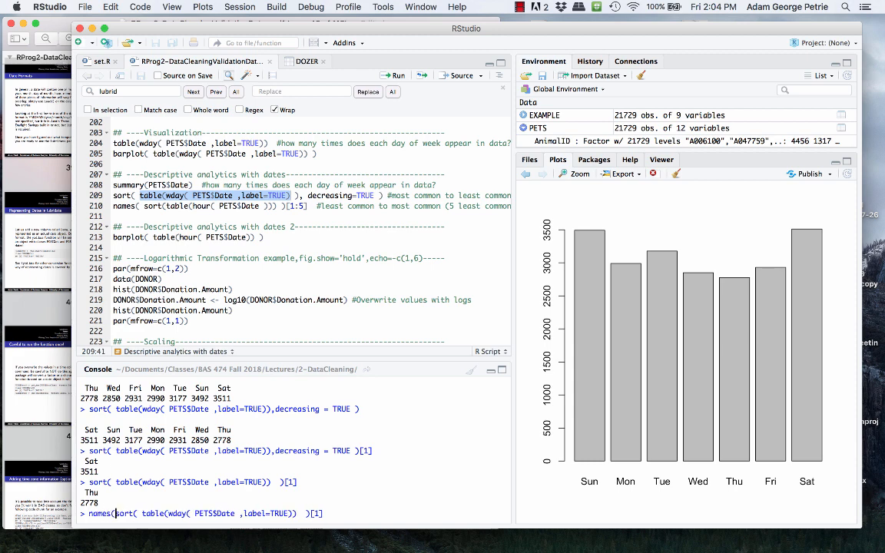
{"action": "key", "text": "End"}
{"action": "type", "text": ")"}
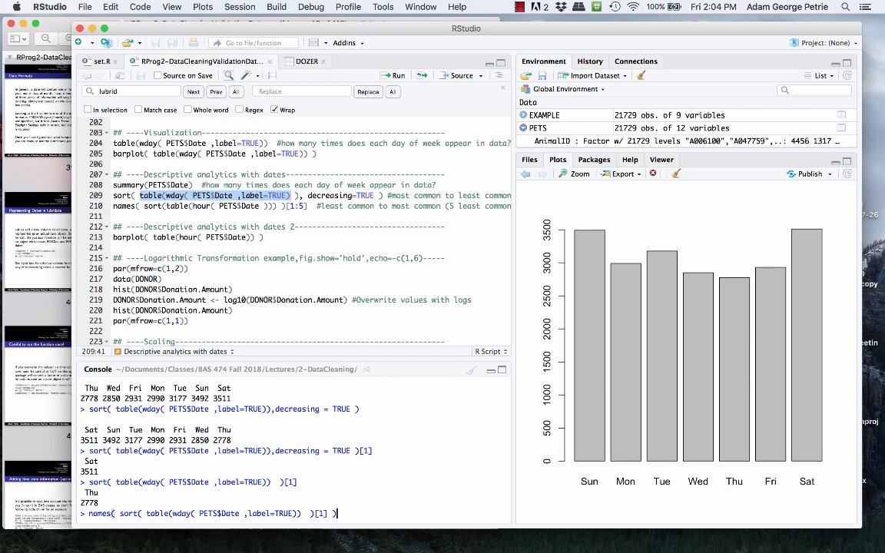
{"action": "key", "text": "Return"}
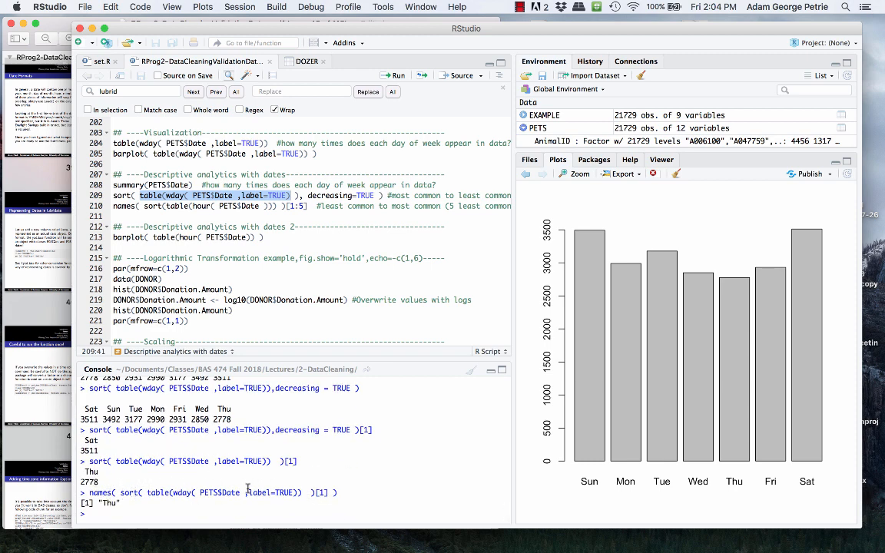
{"action": "left_click_drag", "start_coordinate": [96, 502], "coordinate": [120, 503]}
{"action": "left_click_drag", "start_coordinate": [316, 492], "coordinate": [329, 492]}
- Return the most common weekday name "Sat" by adding decreasing=TRUE
{"action": "key", "text": "Up"}
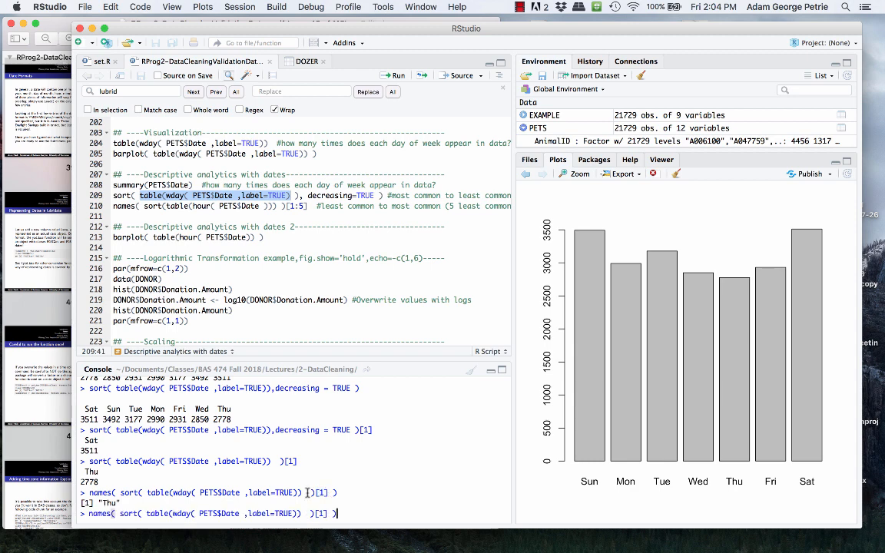
{"action": "left_click", "coordinate": [306, 513]}
{"action": "type", "text": ",decreasing=TRUE"}
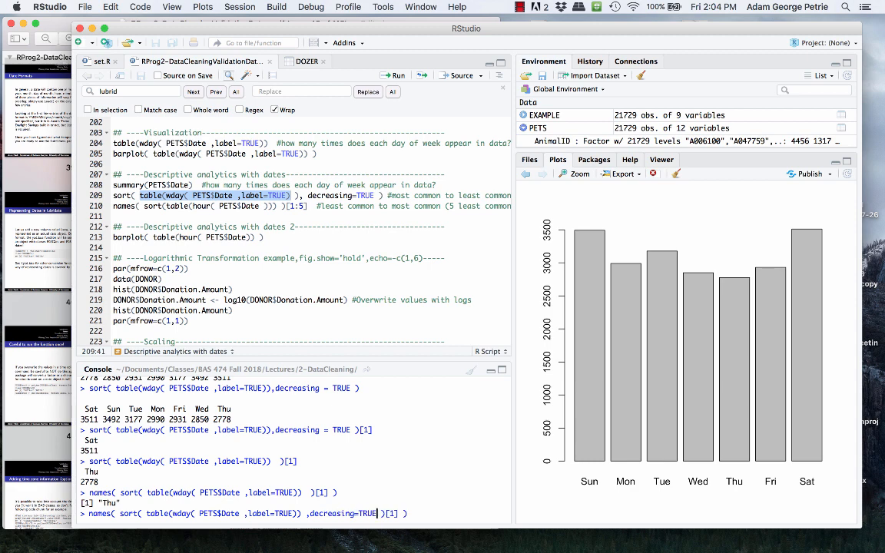
{"action": "key", "text": "Return"}
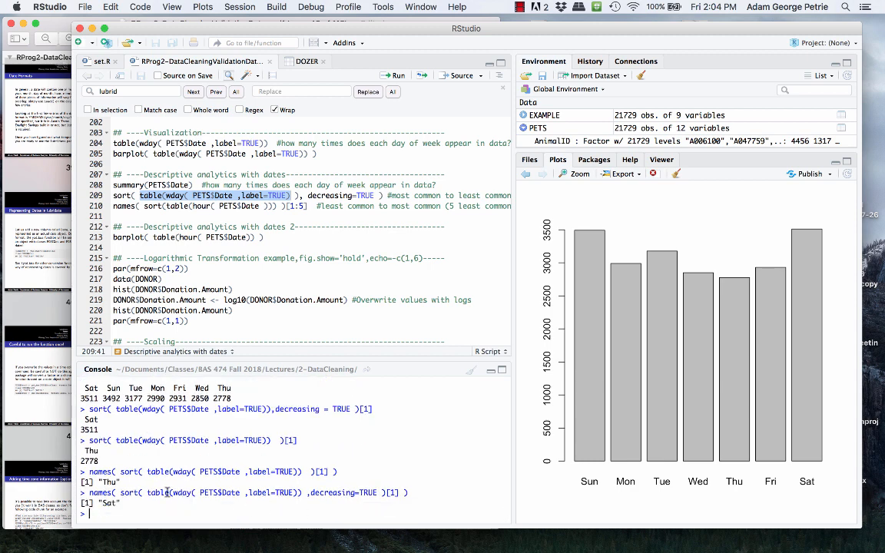
- Return the third most common weekday "Tue" by changing the index to [3]
{"action": "key", "text": "Up"}
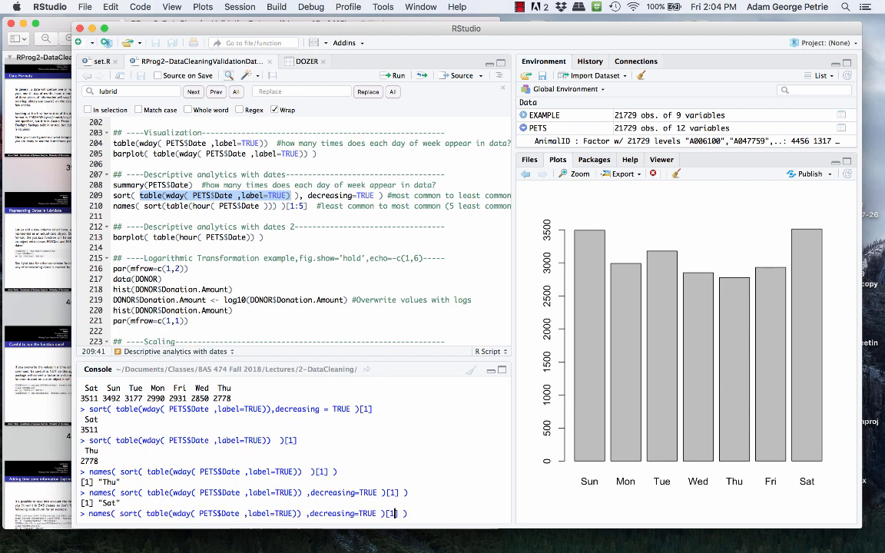
{"action": "key", "text": "BackSpace"}
{"action": "type", "text": "3"}
{"action": "key", "text": "Return"}
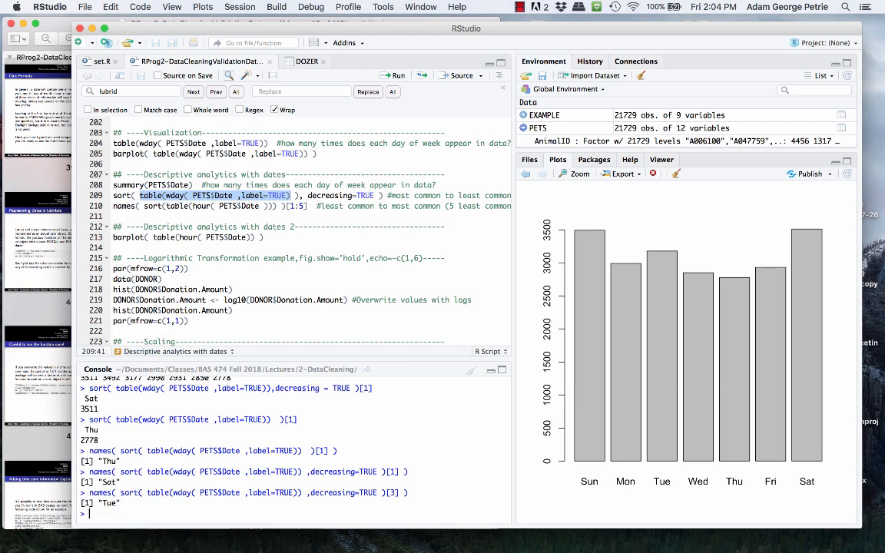